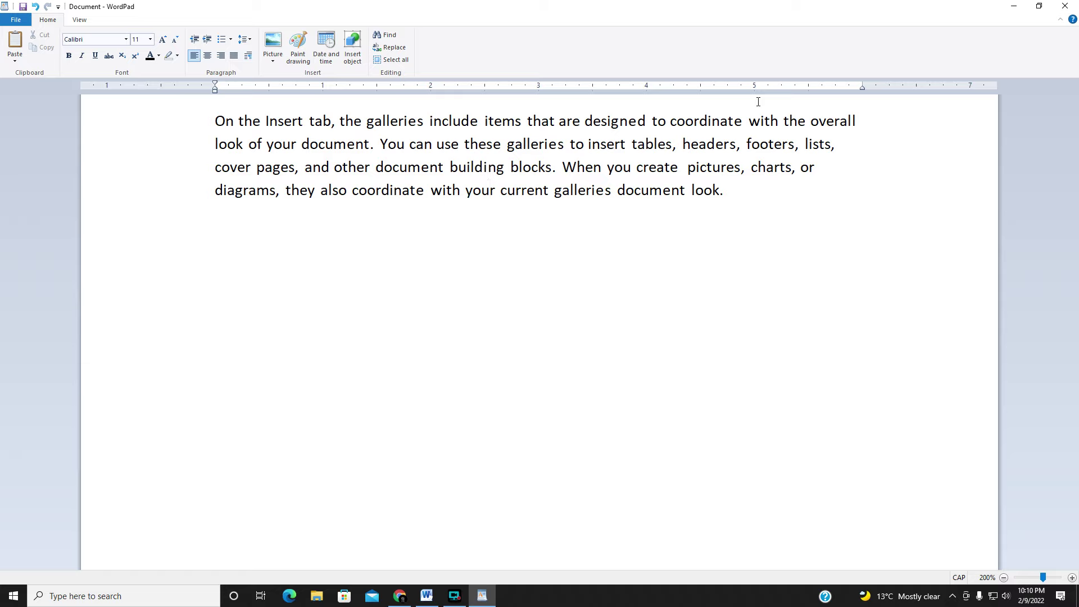
{"action": "key", "text": "shift+End"}
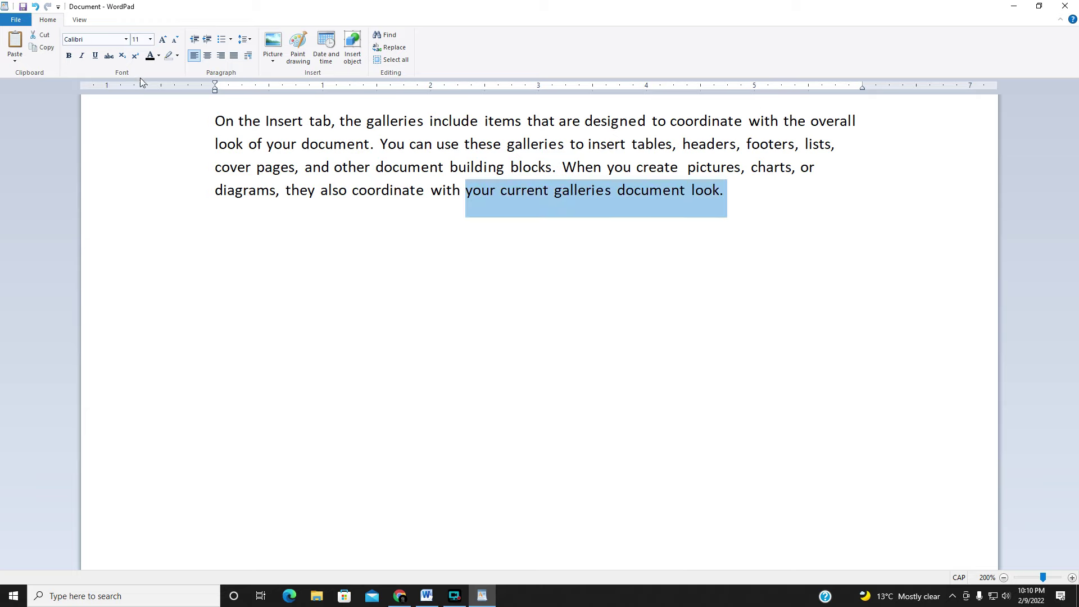
{"action": "left_click", "coordinate": [126, 39]}
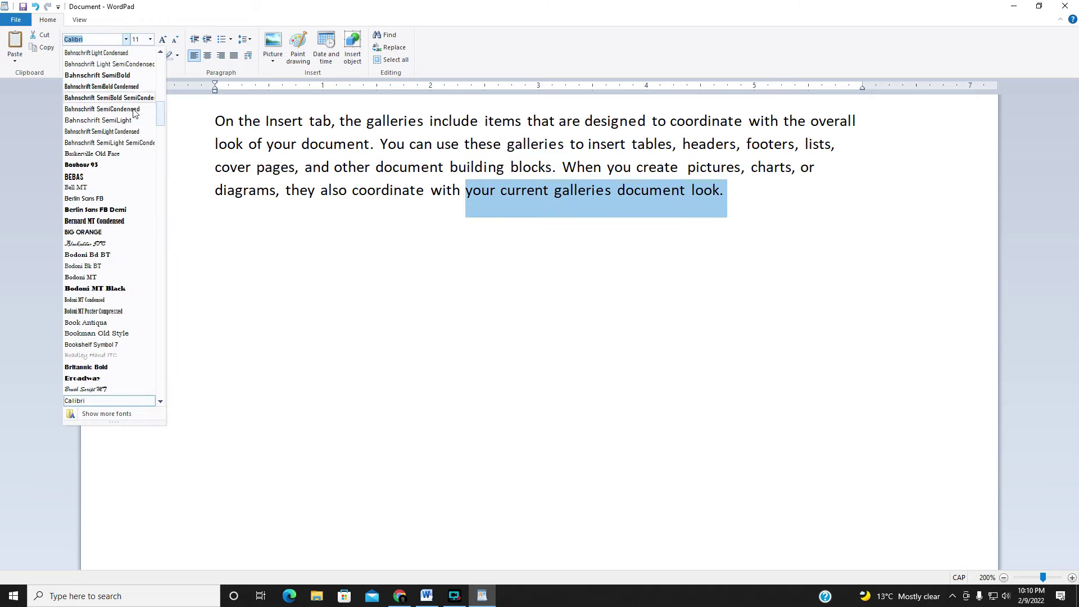
{"action": "left_click", "coordinate": [384, 197]}
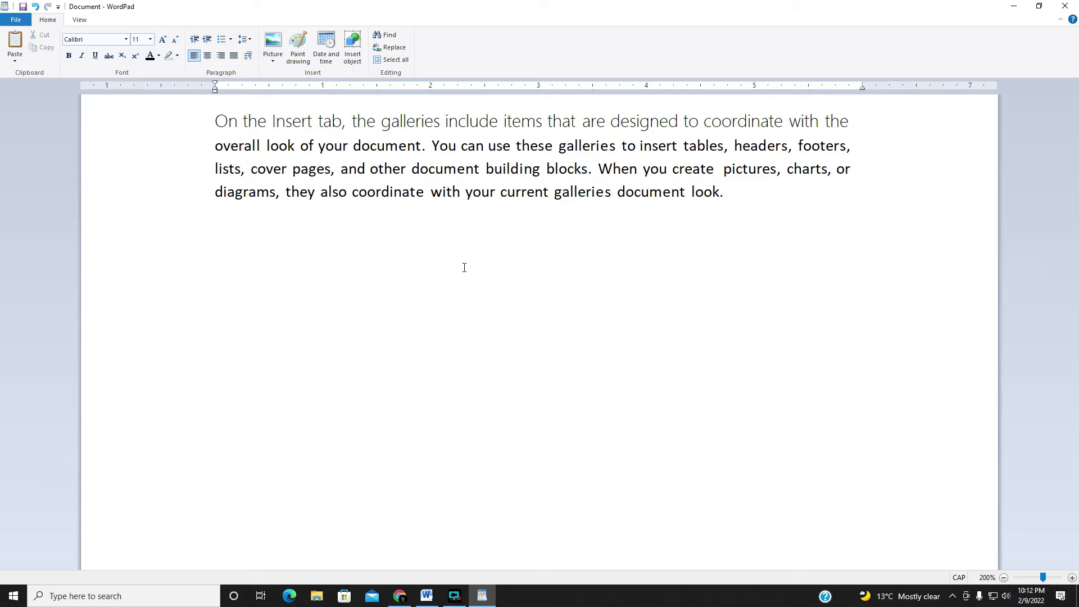
Select the first line, ending at "coordinate with the", and step its font size up and down until it reaches 14.
{"action": "left_click", "coordinate": [852, 121]}
{"action": "key", "text": "Left"}
{"action": "key", "text": "shift+Home"}
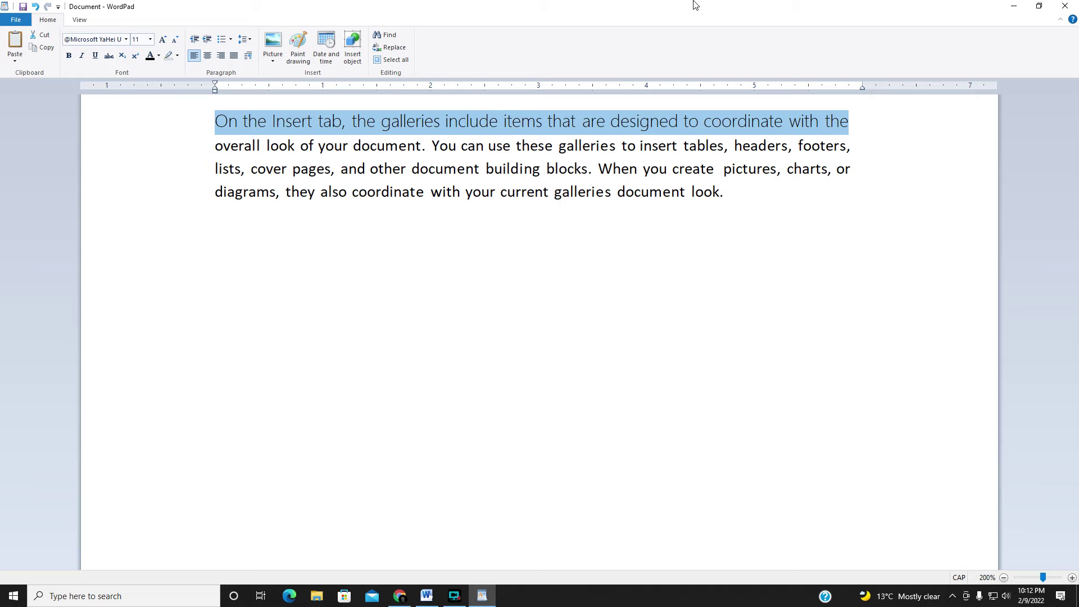
{"action": "key", "text": "ctrl+bracketright"}
{"action": "key", "text": "ctrl+bracketright"}
{"action": "key", "text": "ctrl+bracketright"}
{"action": "key", "text": "ctrl+bracketright"}
{"action": "key", "text": "ctrl+bracketleft"}
{"action": "key", "text": "ctrl+bracketleft"}
{"action": "key", "text": "ctrl+bracketleft"}
{"action": "key", "text": "ctrl+bracketleft"}
{"action": "key", "text": "ctrl+bracketleft"}
{"action": "key", "text": "ctrl+bracketright"}
{"action": "key", "text": "ctrl+bracketright"}
{"action": "key", "text": "ctrl+bracketright"}
{"action": "key", "text": "ctrl+bracketright"}
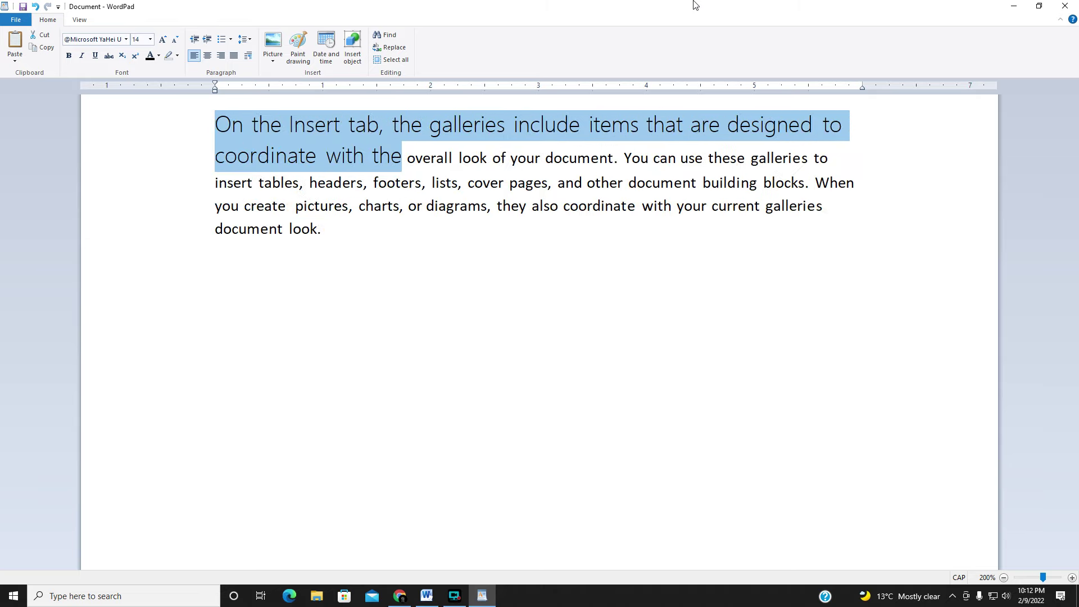
Enlarge the selected first line by four further font size increments.
{"action": "key", "text": "ctrl+bracketright"}
{"action": "key", "text": "ctrl+bracketright"}
{"action": "key", "text": "ctrl+bracketright"}
{"action": "key", "text": "ctrl+bracketright"}
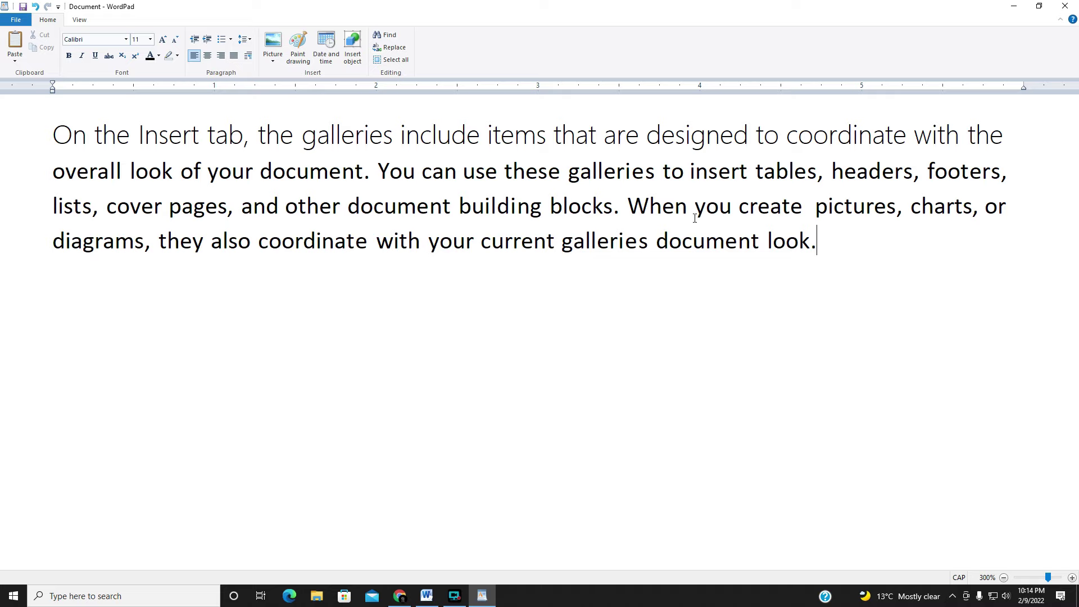
Apply strikethrough to the word "you" in "When you create" and remove it again.
{"action": "left_click_drag", "start_coordinate": [689, 205], "coordinate": [612, 208]}
{"action": "left_click", "coordinate": [654, 247]}
{"action": "double_click", "coordinate": [713, 205]}
{"action": "left_click", "coordinate": [108, 55]}
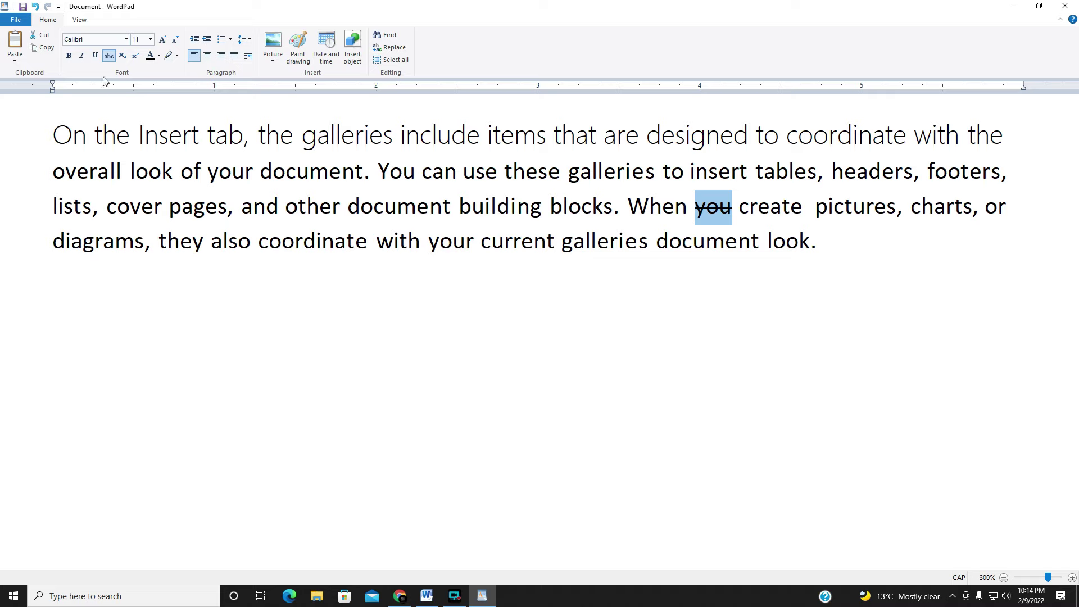
{"action": "left_click", "coordinate": [108, 56]}
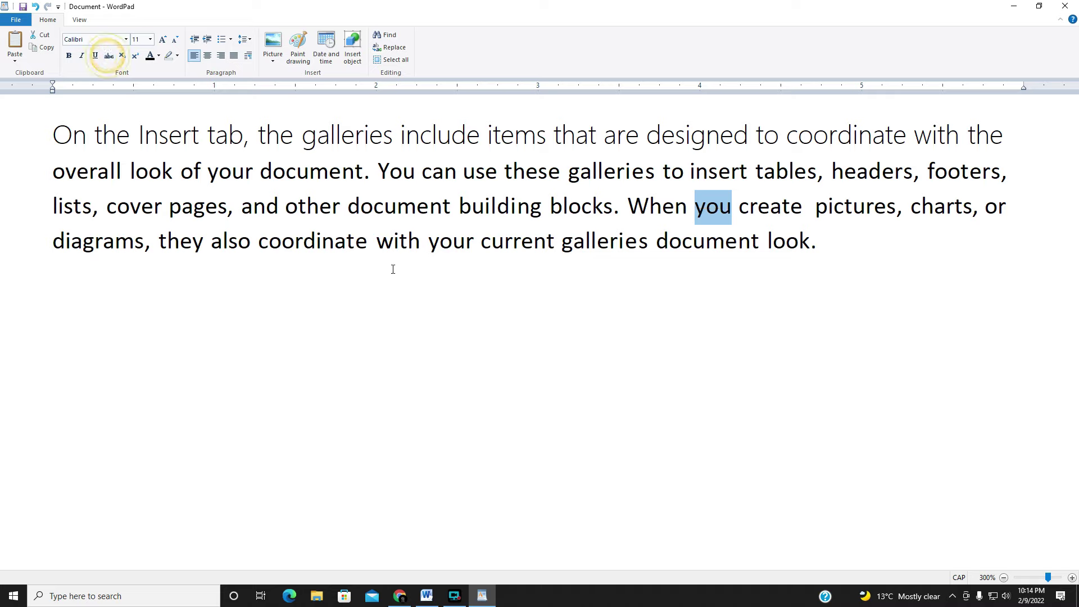
{"action": "left_click", "coordinate": [487, 304]}
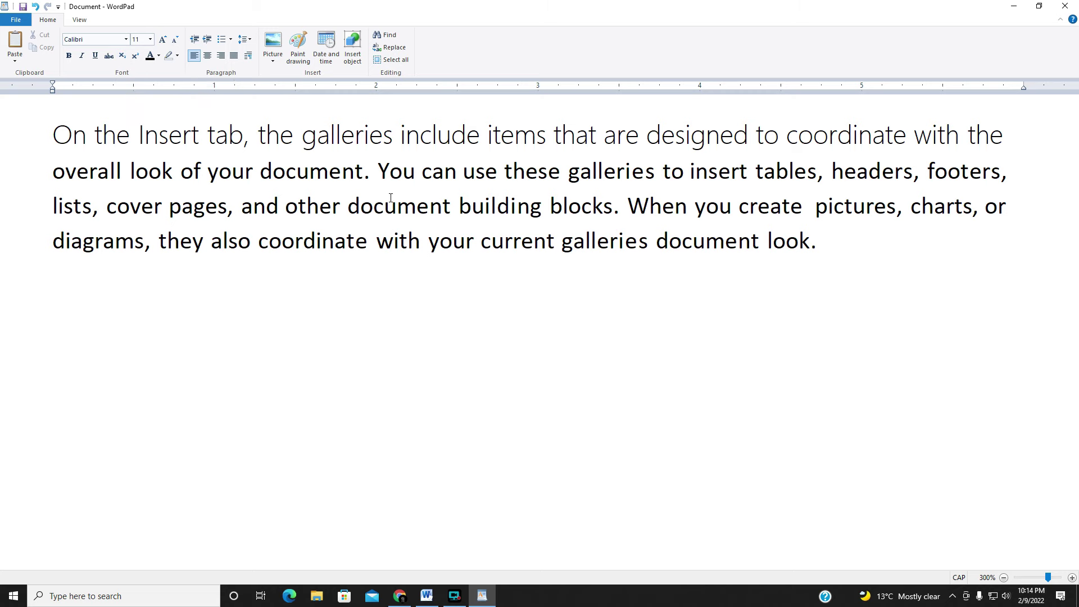
Enter C2O4 on the empty line below the paragraph and apply subscript to its 2.
{"action": "scroll", "coordinate": [307, 283], "scroll_direction": "down", "scroll_amount": 2, "text": "ctrl"}
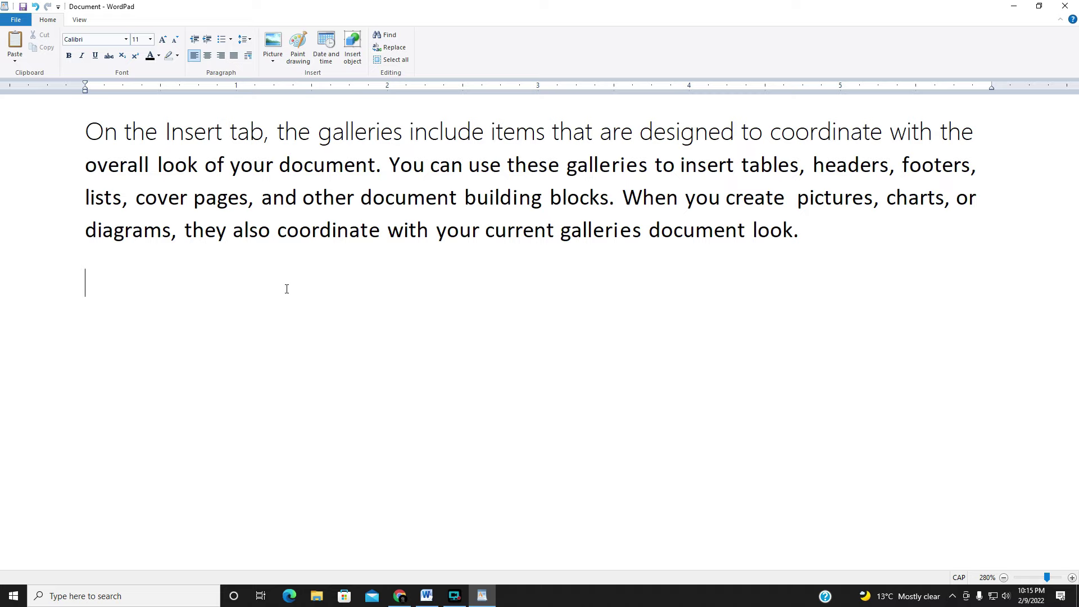
{"action": "type", "text": "C2O4"}
{"action": "left_click_drag", "start_coordinate": [110, 287], "coordinate": [103, 285]}
{"action": "left_click", "coordinate": [122, 55]}
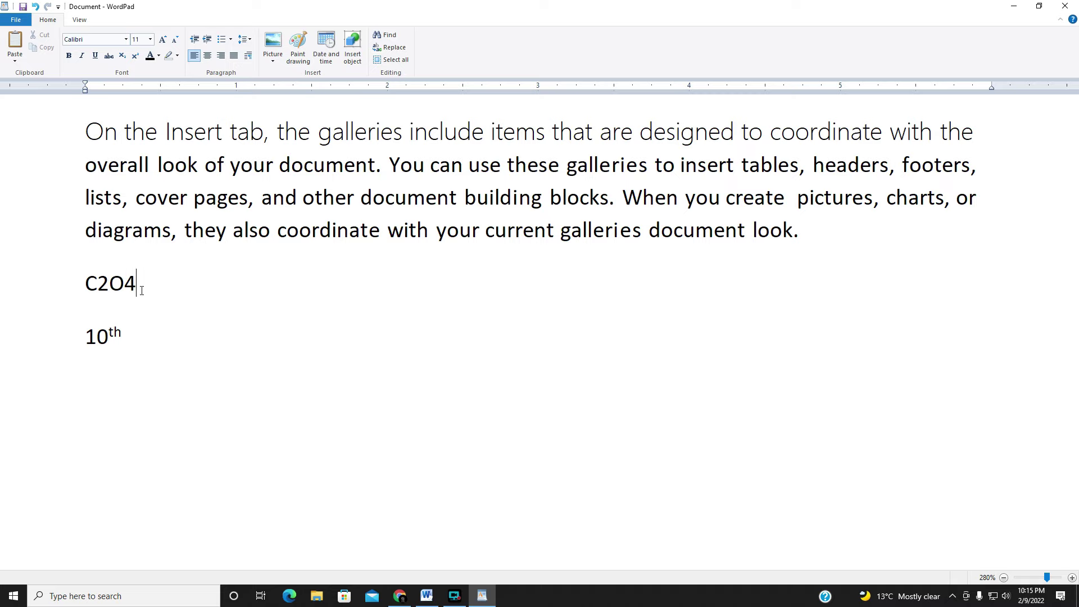
Replace the C2O4 and 10th lines below the paragraph with 22.
{"action": "left_click_drag", "start_coordinate": [130, 357], "coordinate": [17, 303]}
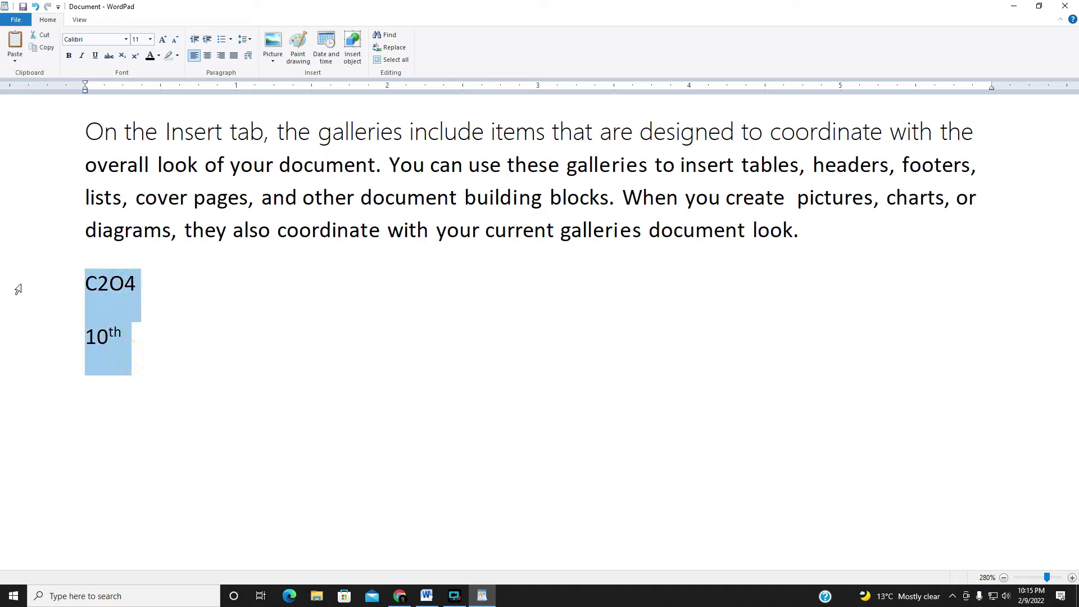
{"action": "key", "text": "Delete"}
{"action": "type", "text": "22"}
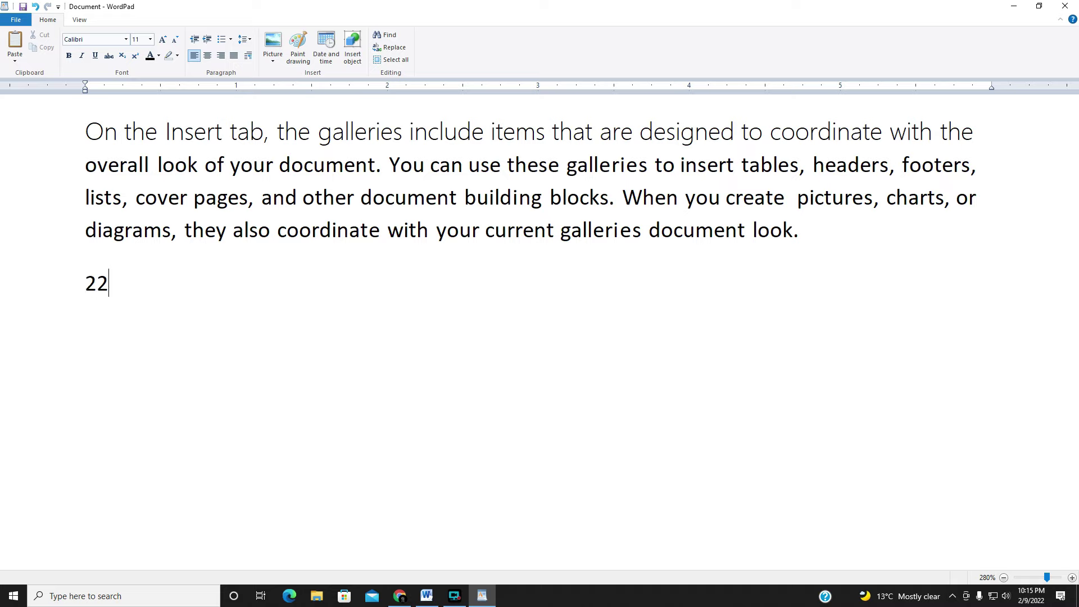
Make the second digit of 22 superscript and delete the number.
{"action": "double_click", "coordinate": [115, 284]}
{"action": "left_click", "coordinate": [96, 283]}
{"action": "left_click_drag", "start_coordinate": [96, 284], "coordinate": [106, 287]}
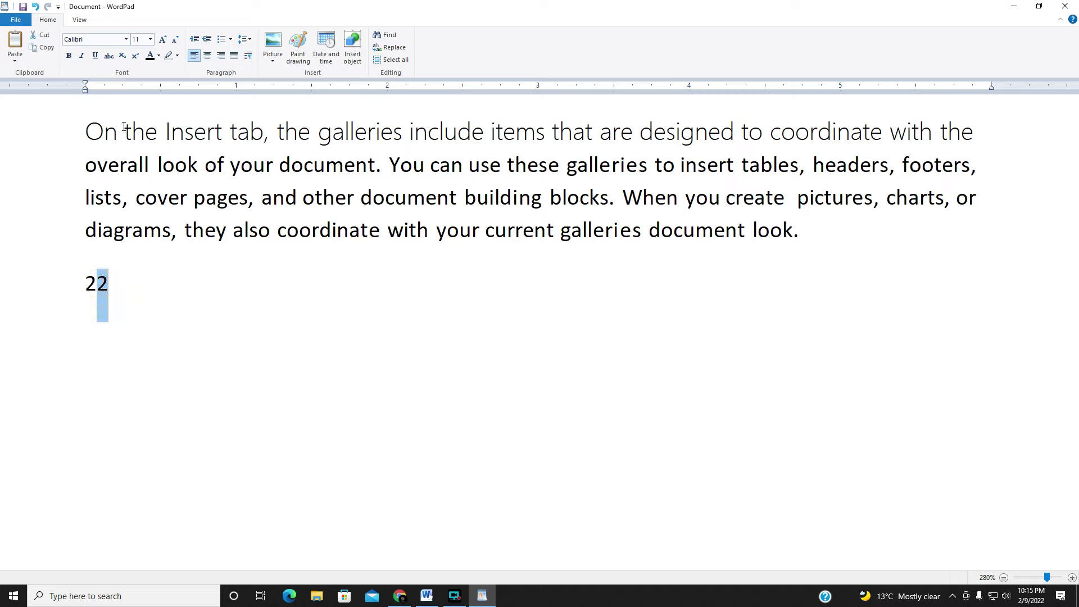
{"action": "left_click", "coordinate": [135, 55]}
{"action": "left_click", "coordinate": [203, 289]}
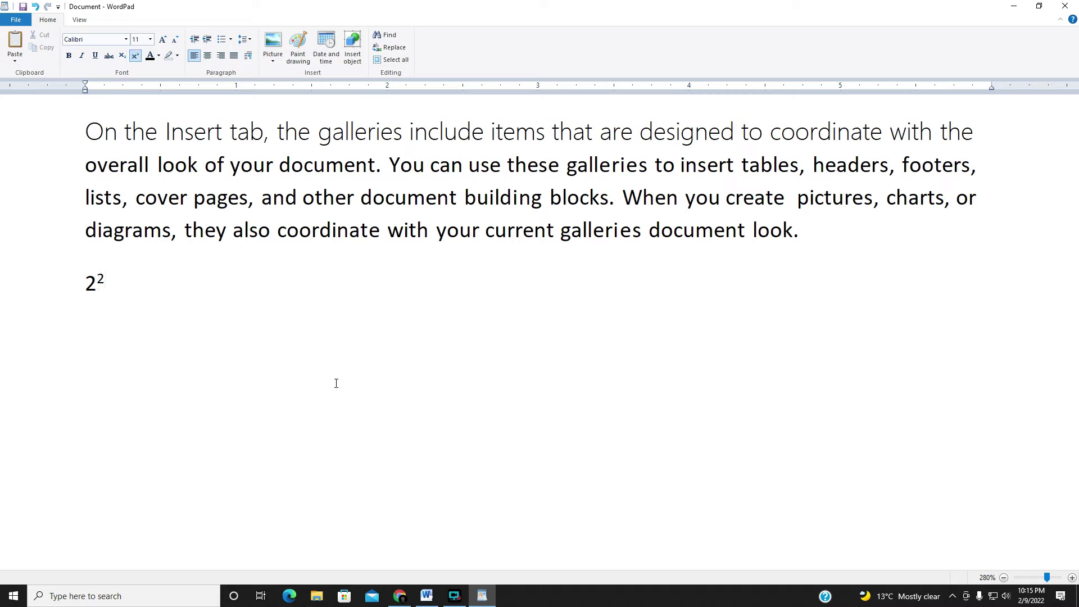
{"action": "left_click_drag", "start_coordinate": [121, 298], "coordinate": [77, 291]}
{"action": "key", "text": "BackSpace"}
Select the entire paragraph and set its font colour to red, followed by blue.
{"action": "left_click_drag", "start_coordinate": [95, 132], "coordinate": [947, 147]}
{"action": "triple_click", "coordinate": [842, 230]}
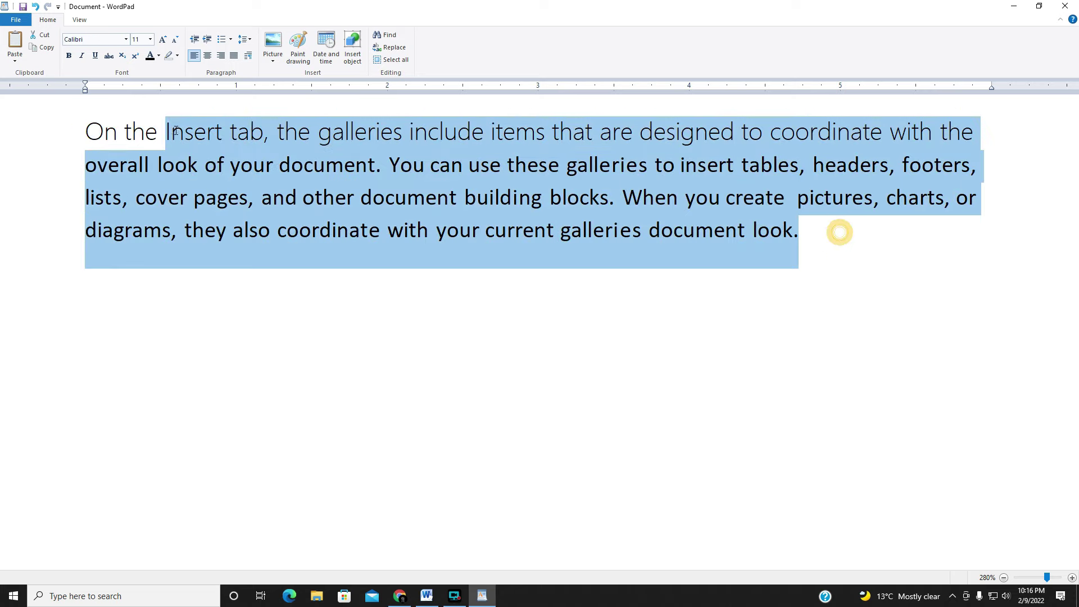
{"action": "left_click", "coordinate": [159, 56]}
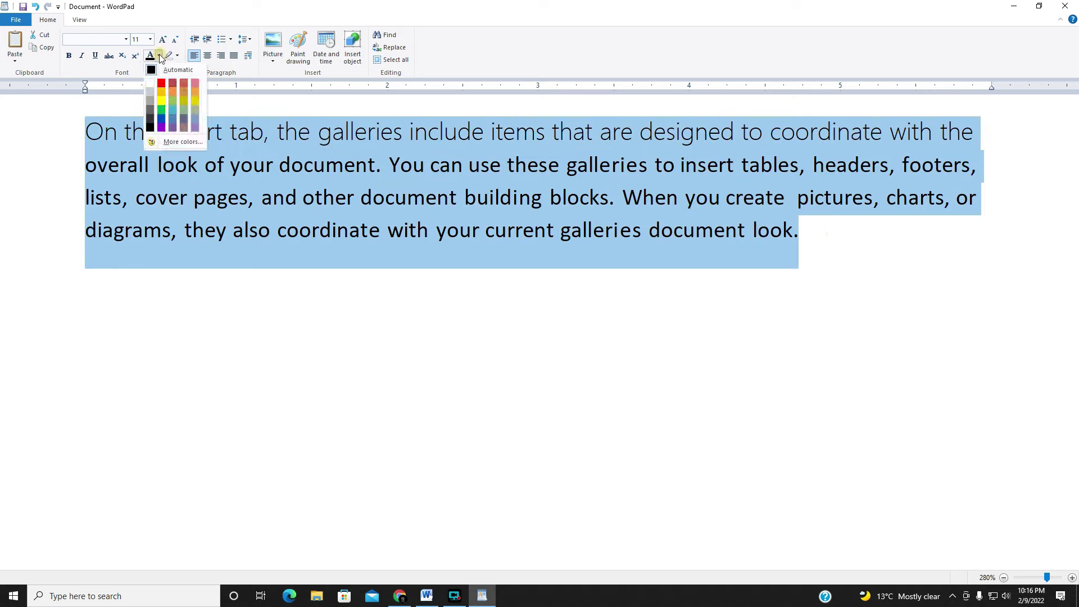
{"action": "left_click", "coordinate": [161, 84]}
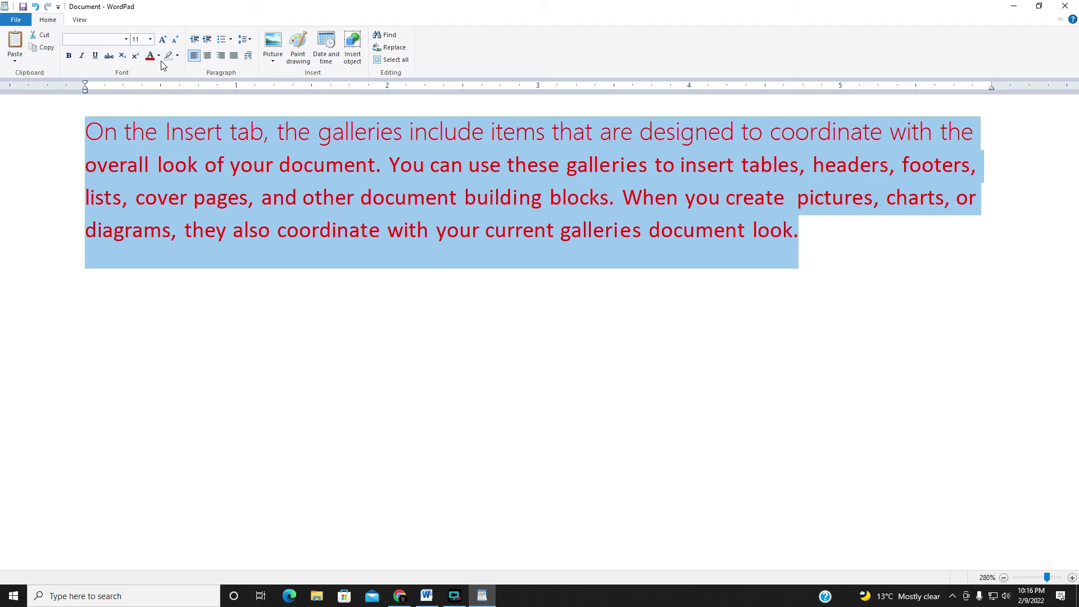
{"action": "left_click", "coordinate": [159, 56]}
{"action": "left_click", "coordinate": [161, 118]}
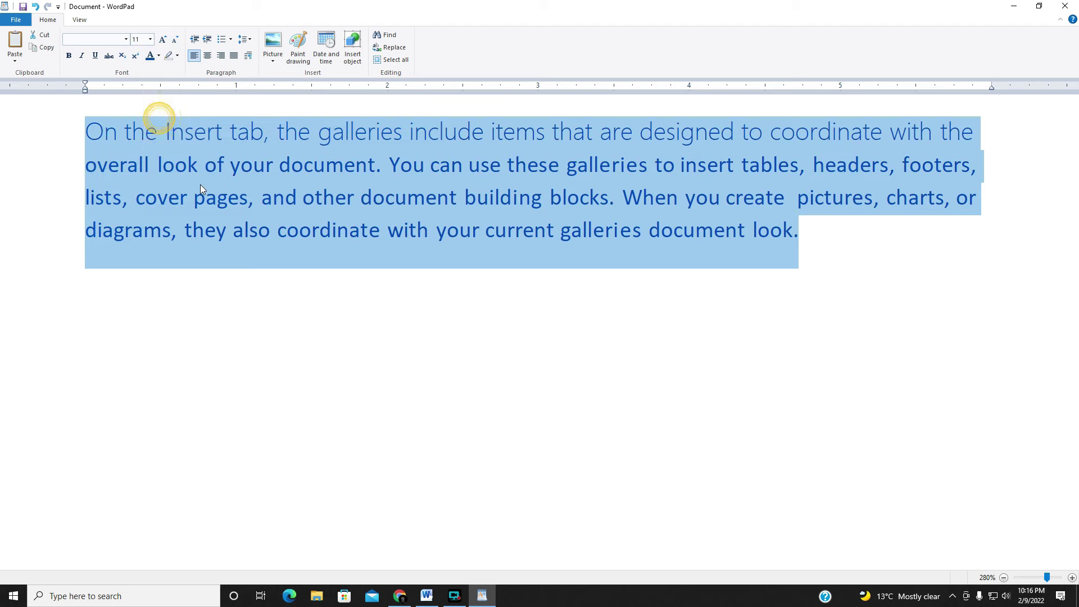
Set the font colour of the phrase "of your document." in the second line to yellow.
{"action": "left_click", "coordinate": [201, 189]}
{"action": "left_click_drag", "start_coordinate": [356, 167], "coordinate": [207, 165]}
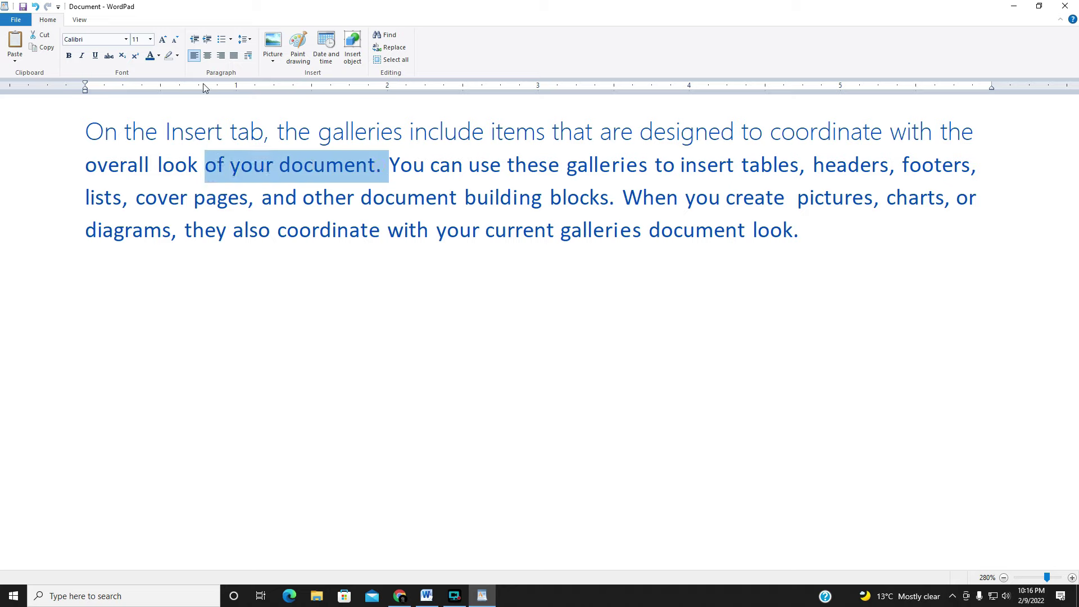
{"action": "left_click", "coordinate": [159, 56]}
{"action": "left_click", "coordinate": [164, 101]}
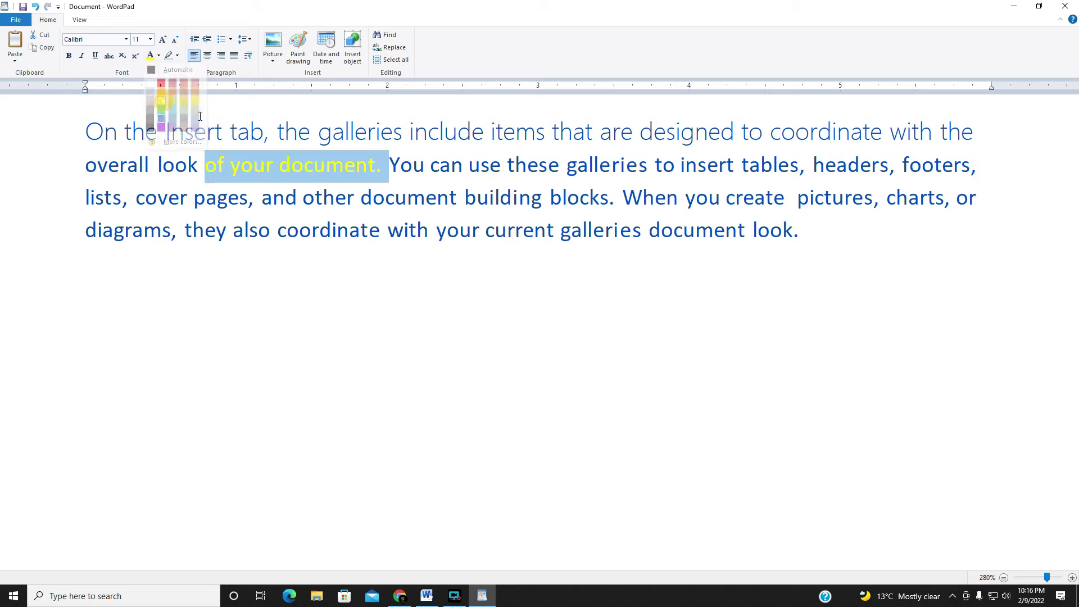
{"action": "left_click", "coordinate": [434, 232]}
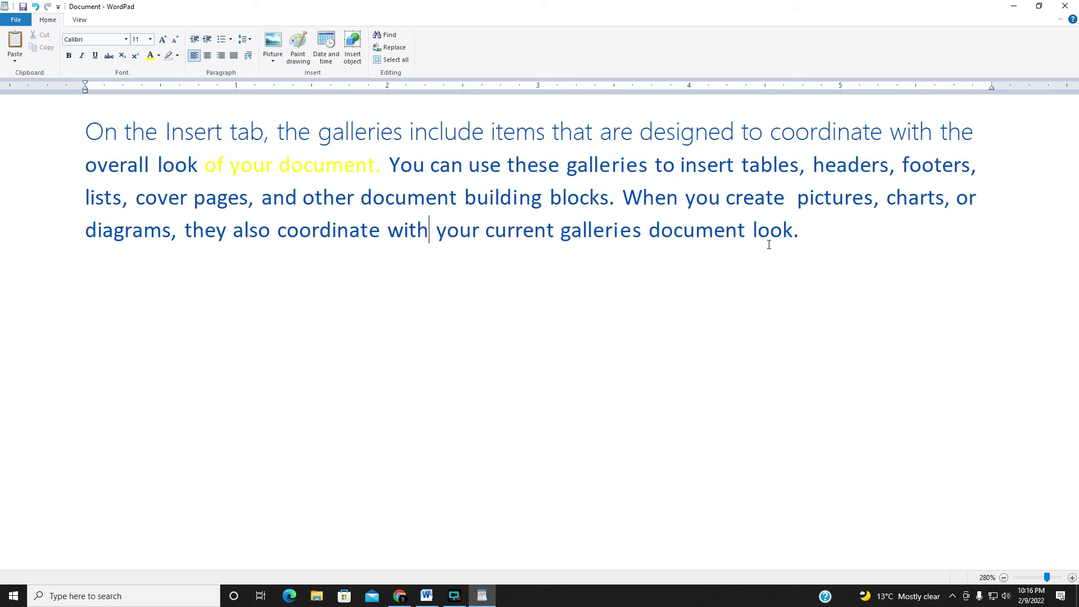
Undo the font colour changes made to the paragraph.
{"action": "key", "text": "ctrl+a"}
{"action": "key", "text": "ctrl+z"}
{"action": "left_click", "coordinate": [725, 265]}
Highlight the phrase "You can use these galleries" in bright green.
{"action": "left_click", "coordinate": [177, 55]}
{"action": "left_click", "coordinate": [284, 225]}
{"action": "left_click_drag", "start_coordinate": [653, 164], "coordinate": [389, 164]}
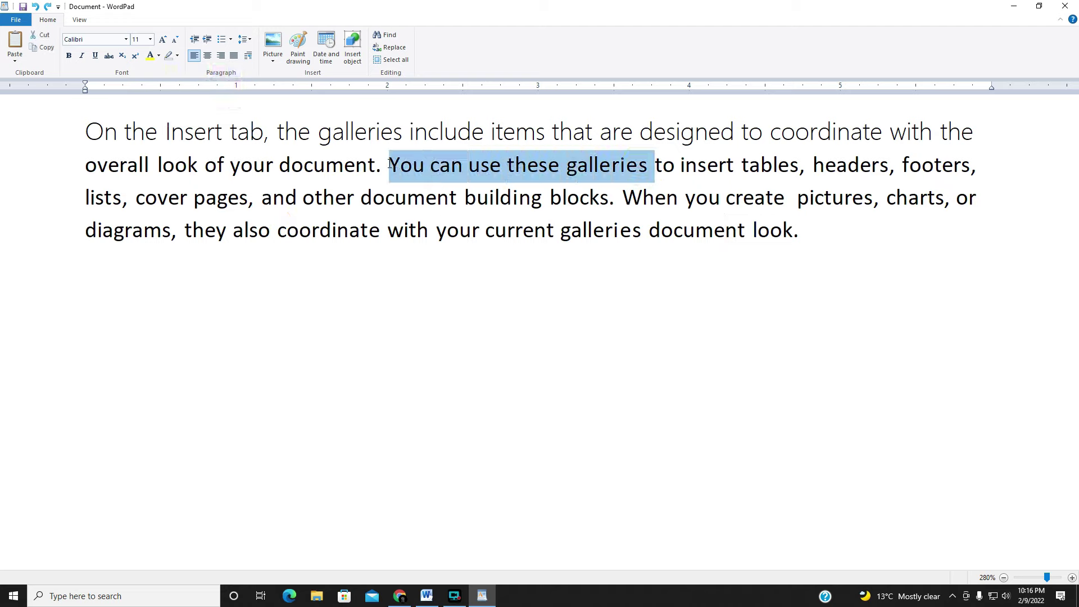
{"action": "left_click", "coordinate": [177, 55]}
{"action": "left_click", "coordinate": [187, 70]}
{"action": "left_click", "coordinate": [514, 242]}
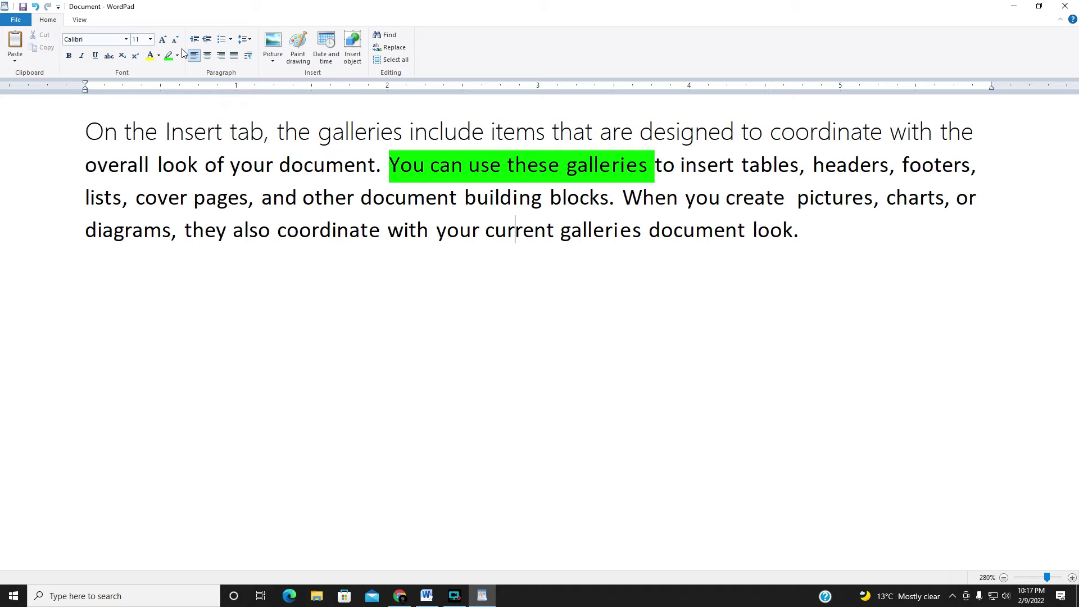
Add a paragraph below the text, indented three levels, reading "Welcome To E-tech Computer Education".
{"action": "scroll", "coordinate": [521, 382], "scroll_direction": "down", "scroll_amount": 1}
{"action": "scroll", "coordinate": [521, 382], "scroll_direction": "down", "scroll_amount": 9}
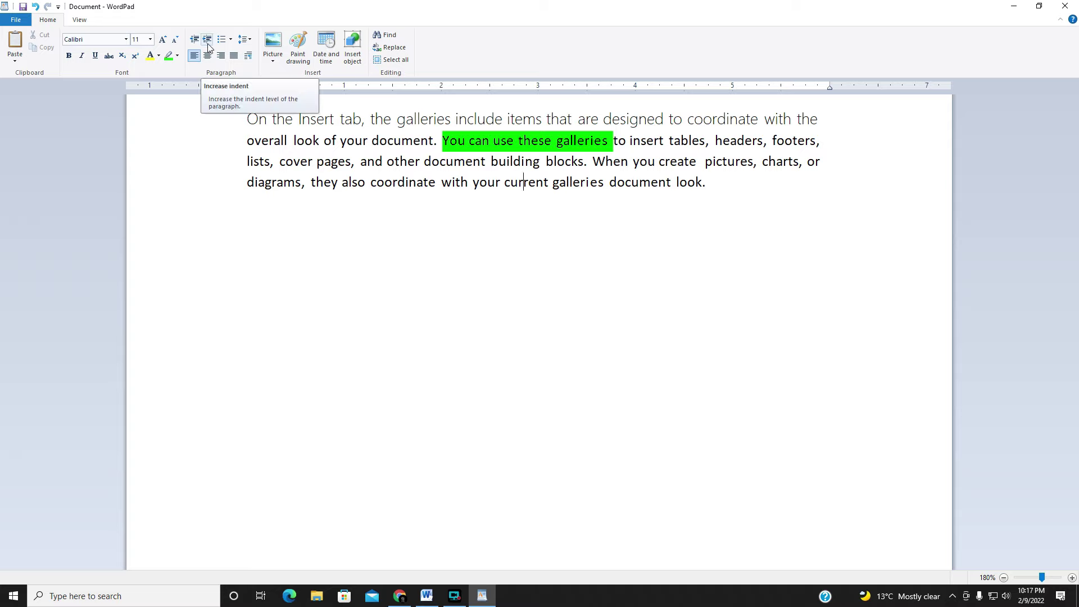
{"action": "left_click", "coordinate": [757, 182]}
{"action": "key", "text": "Return"}
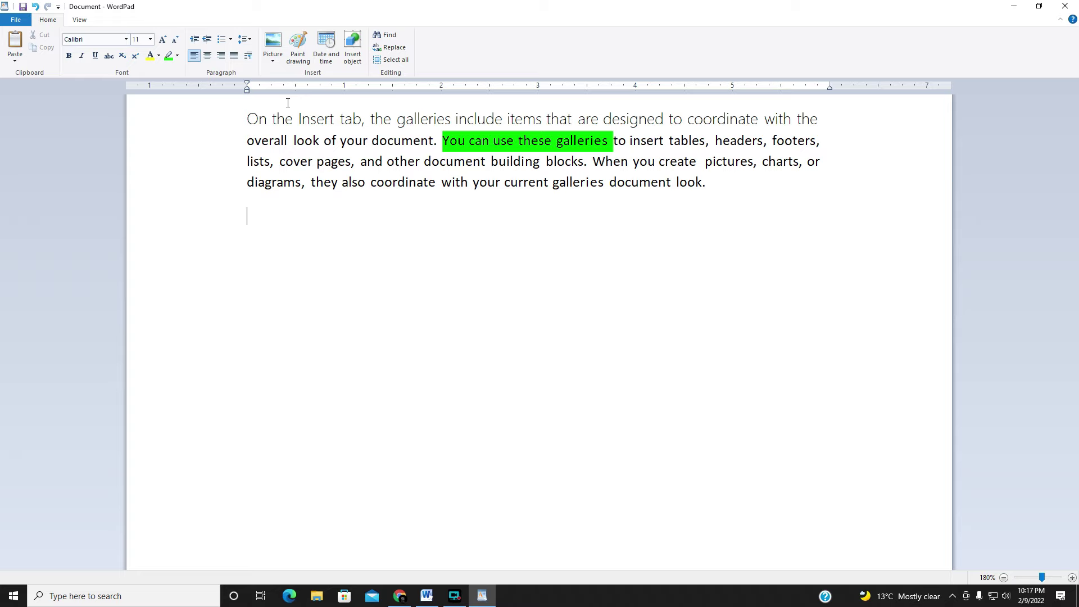
{"action": "left_click", "coordinate": [209, 39]}
{"action": "left_click", "coordinate": [210, 40]}
{"action": "left_click", "coordinate": [210, 39]}
{"action": "type", "text": "Welcome To E-te"}
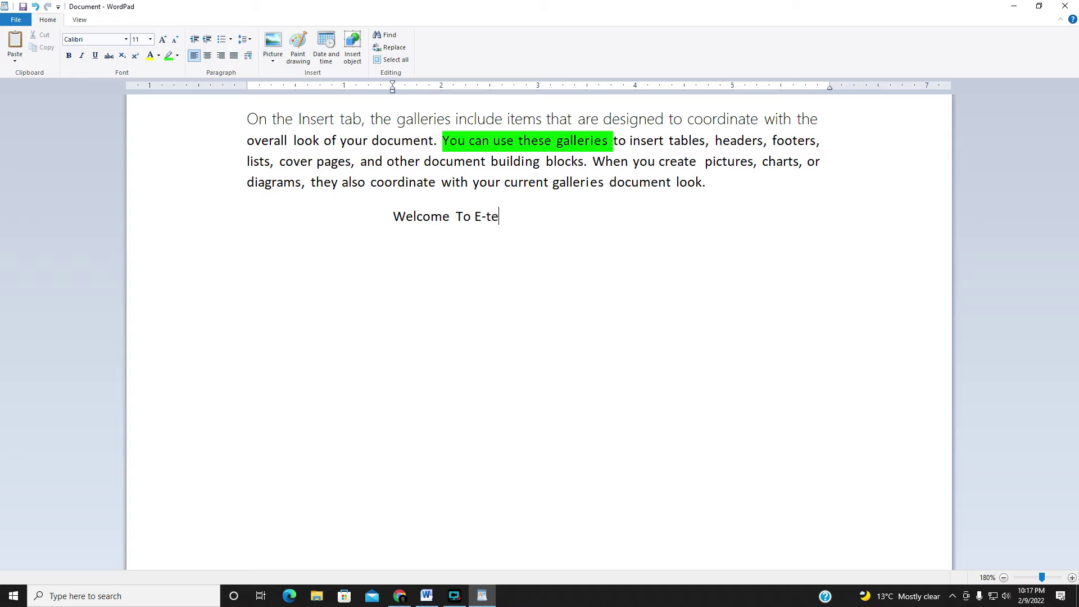
{"action": "type", "text": "ch Computer Education"}
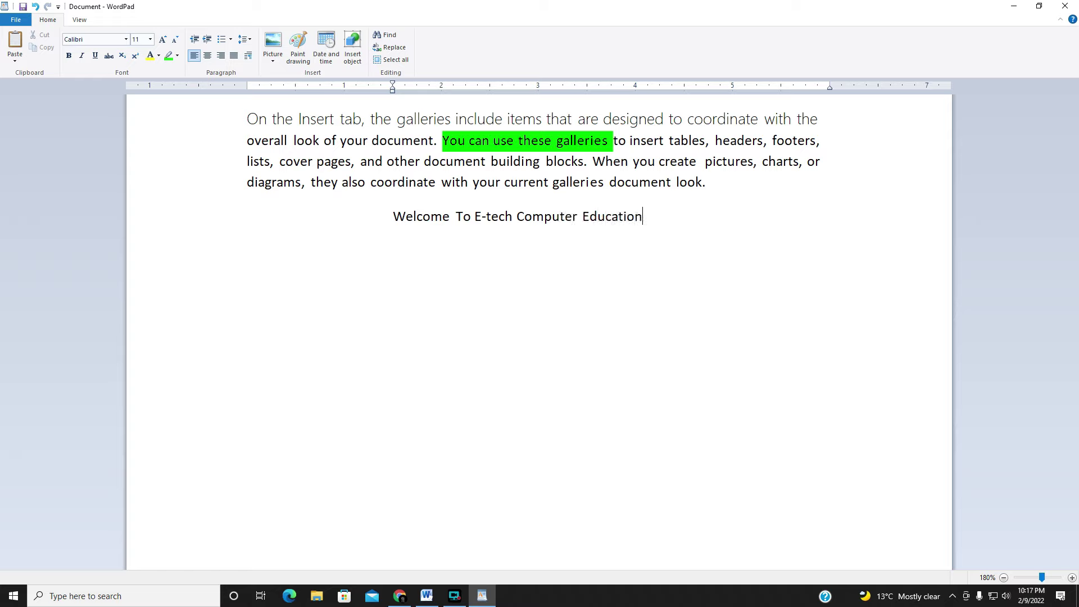
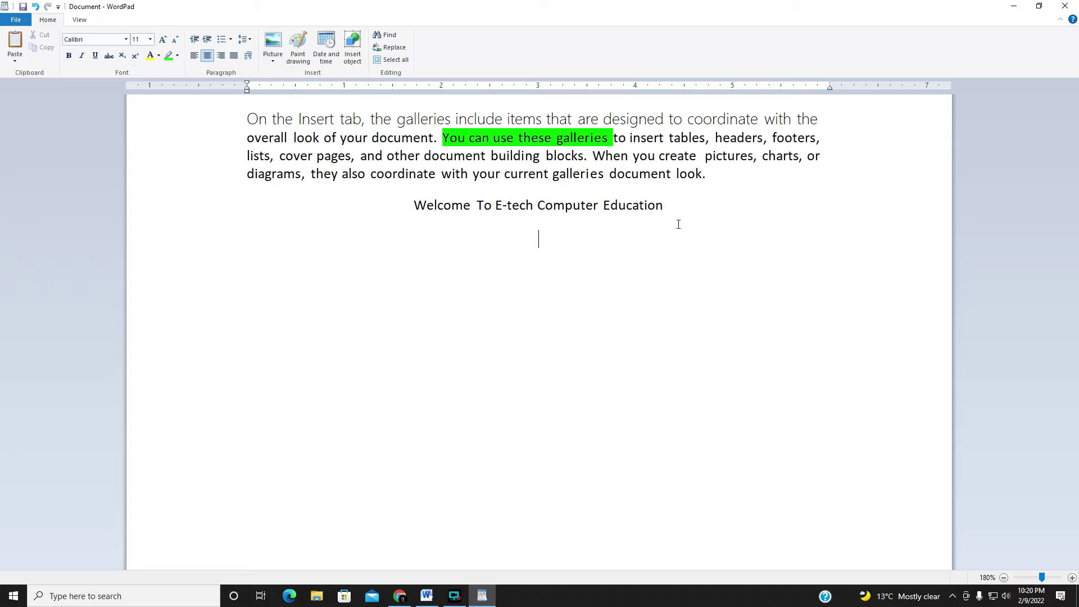
Copy "they also coordinate with your current galleries document look." and paste it on the line below the Welcome line.
{"action": "left_click_drag", "start_coordinate": [718, 178], "coordinate": [319, 176]}
{"action": "key", "text": "ctrl+c"}
{"action": "left_click", "coordinate": [490, 252]}
{"action": "key", "text": "ctrl+v"}
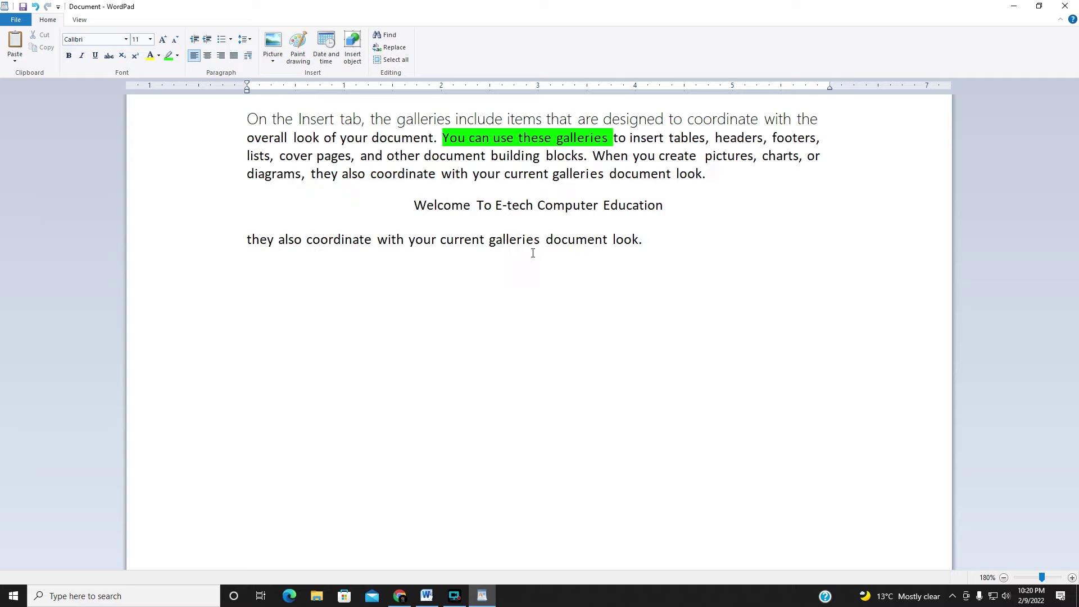
Try centre and right alignment on the pasted line and leave it centred.
{"action": "left_click", "coordinate": [207, 60]}
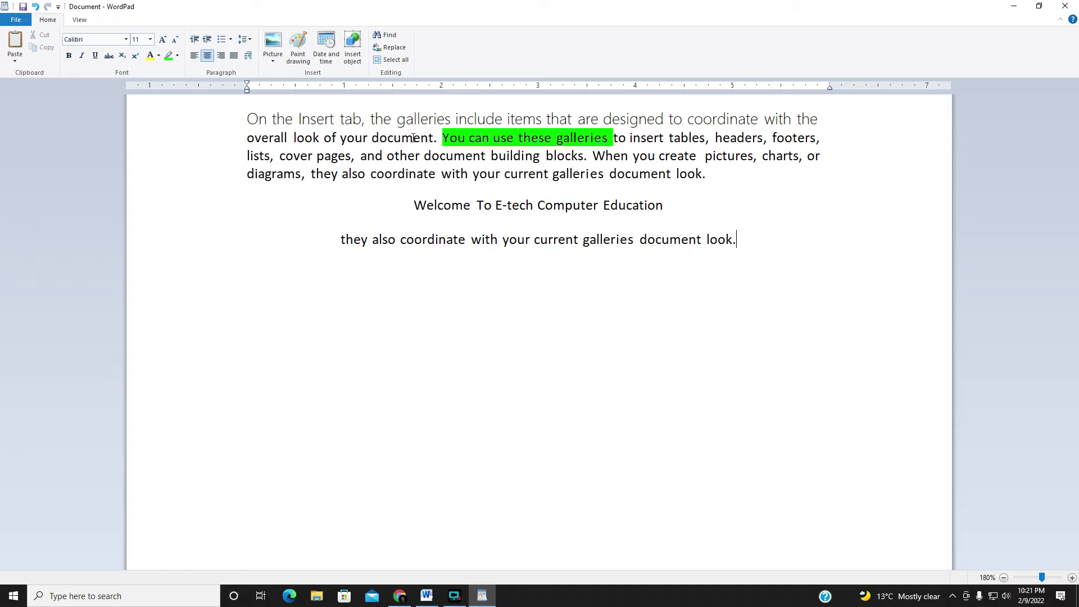
{"action": "left_click", "coordinate": [220, 60]}
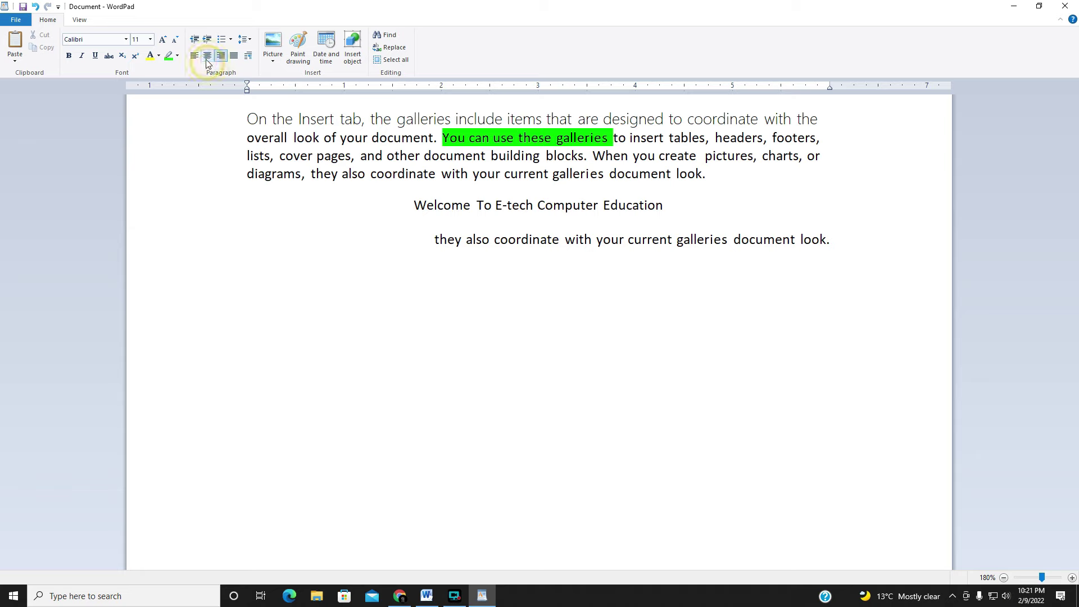
{"action": "left_click", "coordinate": [208, 56]}
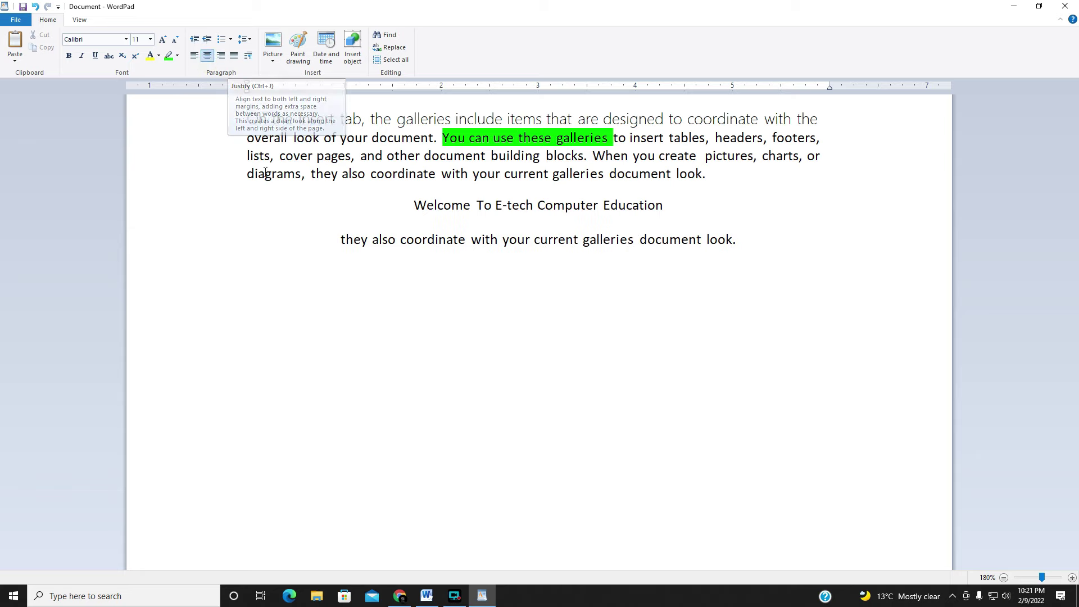
{"action": "left_click_drag", "start_coordinate": [747, 242], "coordinate": [237, 128]}
{"action": "left_click", "coordinate": [699, 218]}
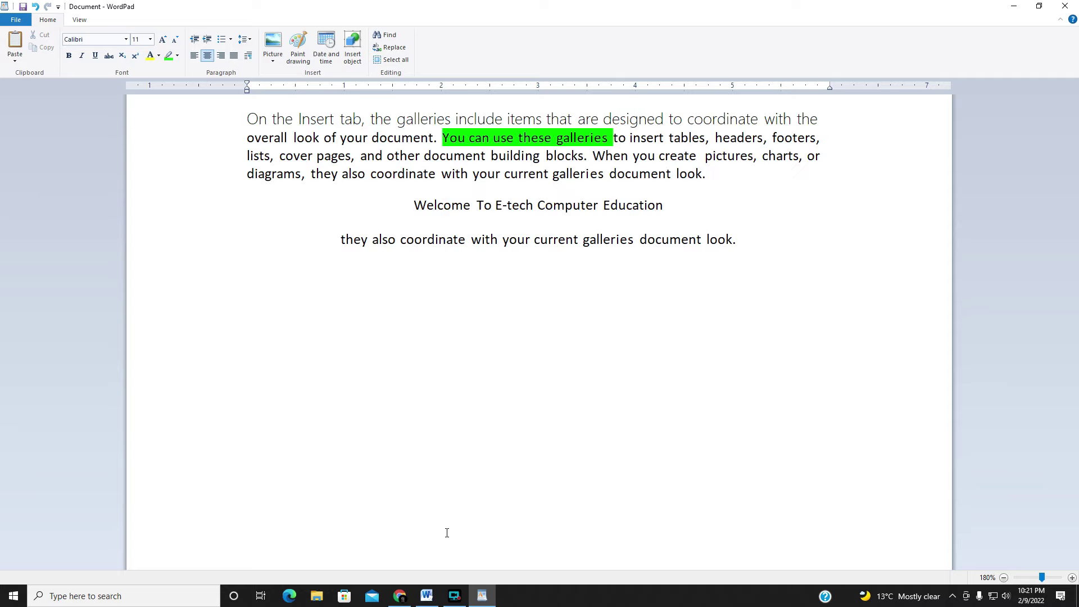
Replace the whole document text with the three sample paragraphs from the open Word document.
{"action": "left_click", "coordinate": [439, 598]}
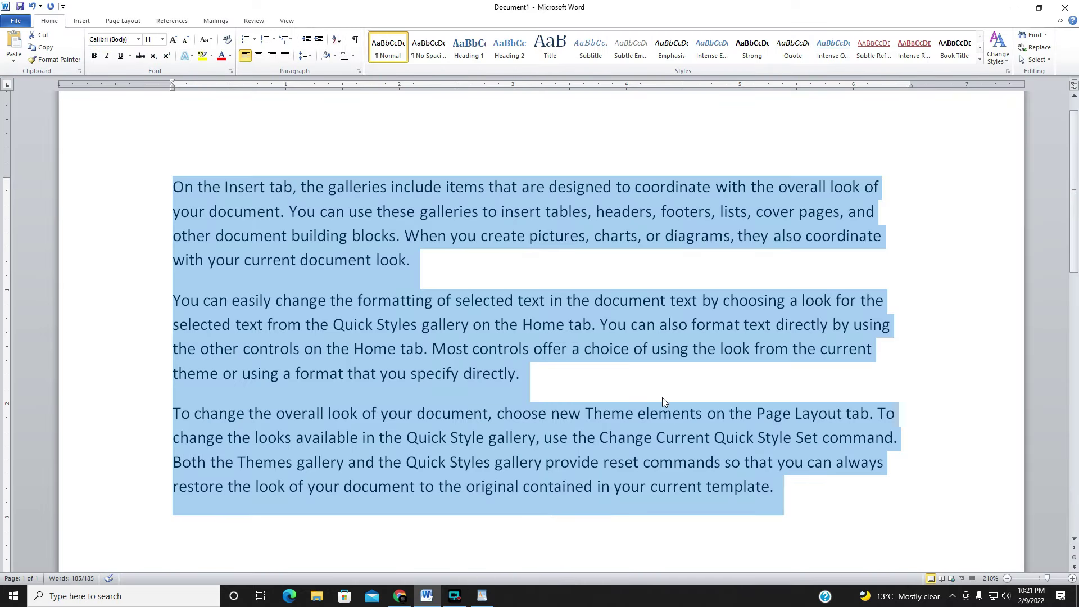
{"action": "left_click", "coordinate": [1012, 7]}
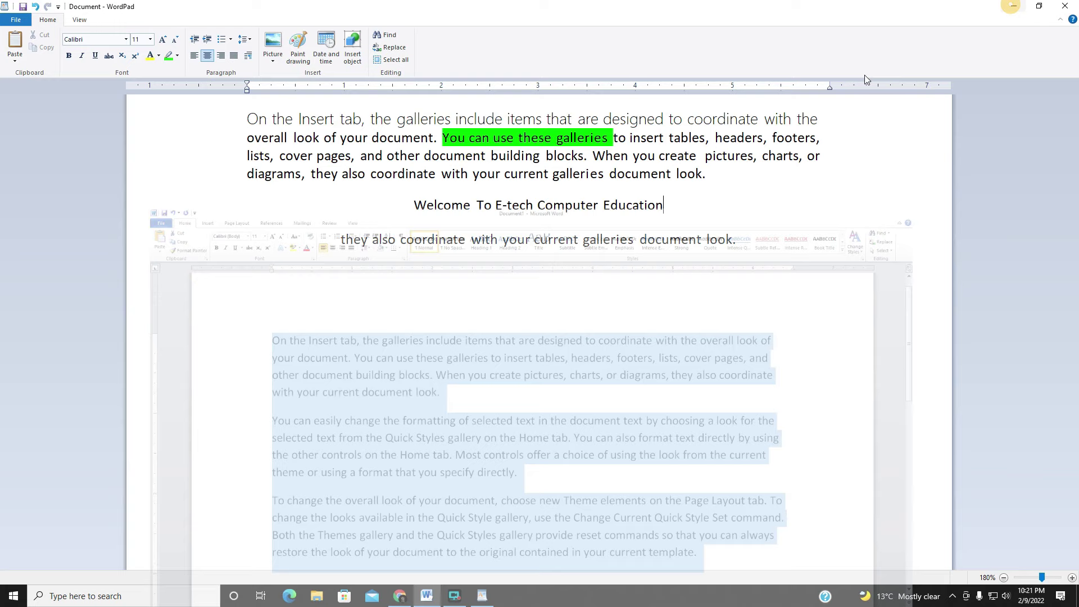
{"action": "left_click_drag", "start_coordinate": [770, 261], "coordinate": [126, 105]}
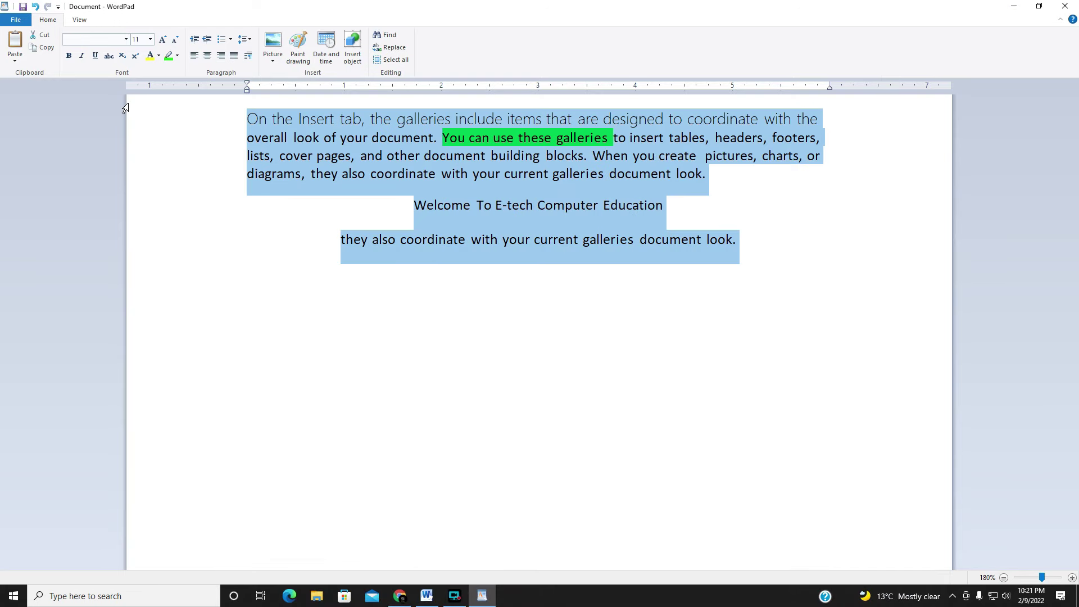
{"action": "type", "text": "On the Insert tab, the galleries include items that are designed to coordinate with the overall look of your document. You can use these galleries to insert tables, headers, footers, lists, cover pages, and other document building blocks. When you create pictures, charts, or diagrams, they also coordinate with your current document look. You can easily change the formatting of selected text in the document text by choosing a look for the selected text from the Quick Styles gallery on the Home tab. You can also format text directly by using the other controls on the Home tab. Most controls offer a choice of using the look from the current theme or using a format that you specify directly. To change the overall look of your document, choose new Theme elements on the Page Layout tab. To change the looks available in the Quick Style gallery, use the Change Current Quick Style Set command. Both the Themes gallery and the Quick Styles gallery provide reset commands so that you can always restore the look of your document to the original contained in your current template."}
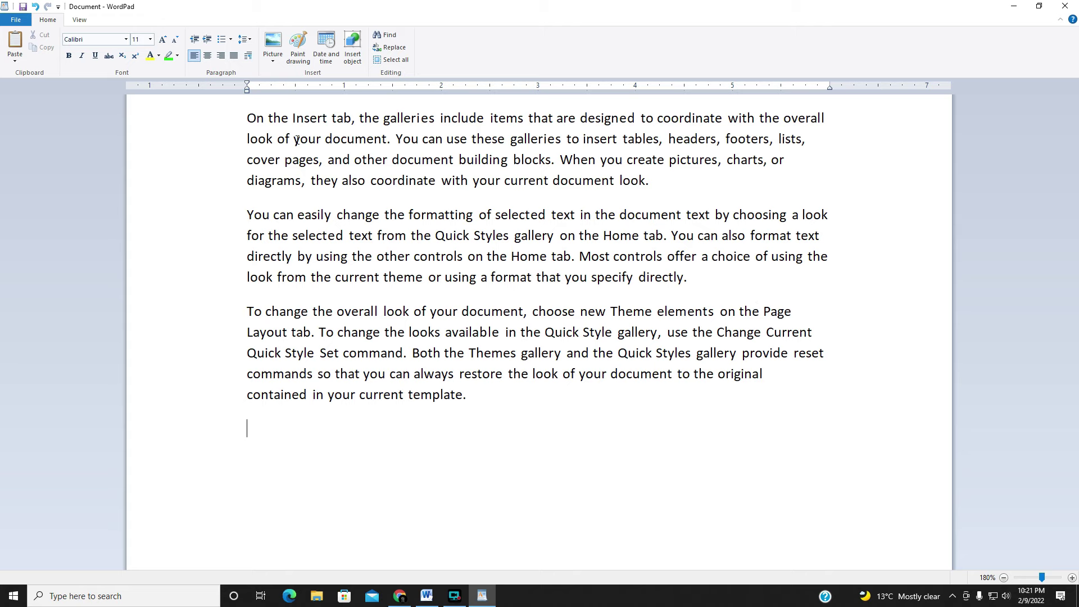
Justify all three sample paragraphs.
{"action": "left_click_drag", "start_coordinate": [243, 124], "coordinate": [447, 402]}
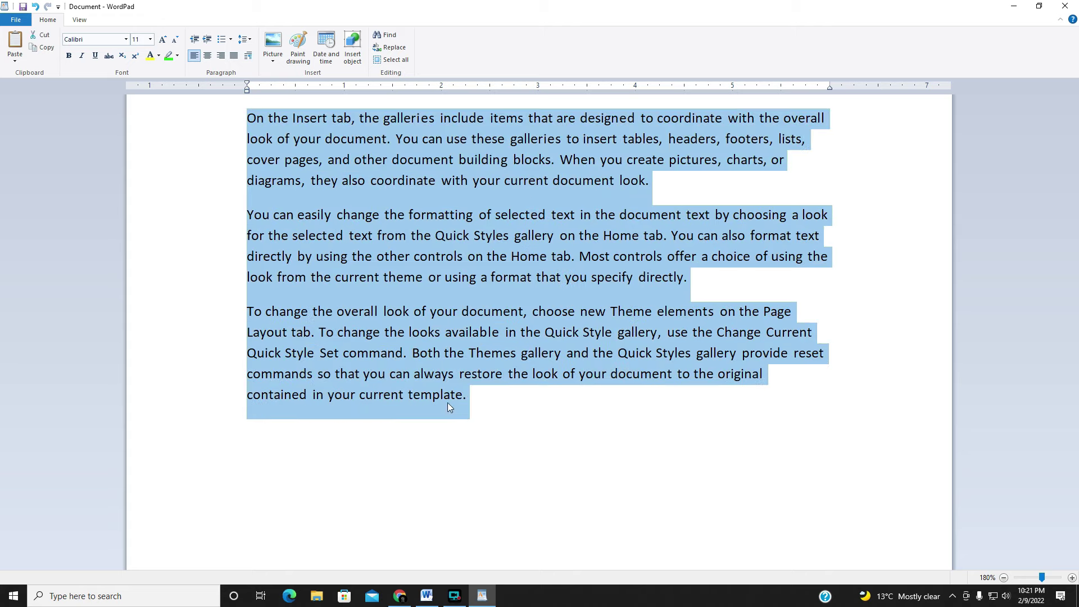
{"action": "left_click", "coordinate": [234, 56]}
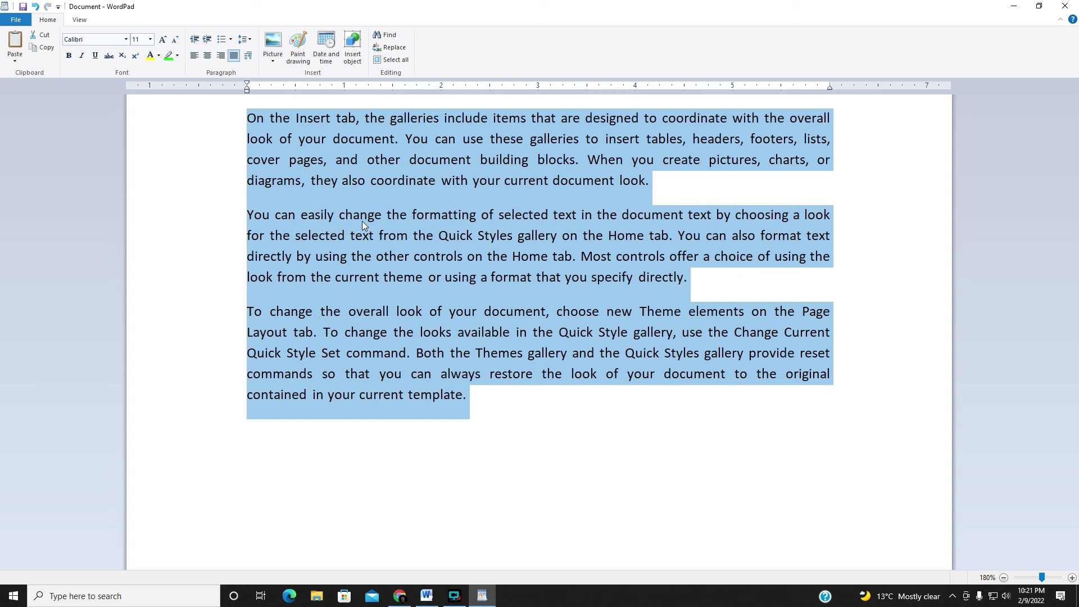
{"action": "left_click", "coordinate": [530, 377]}
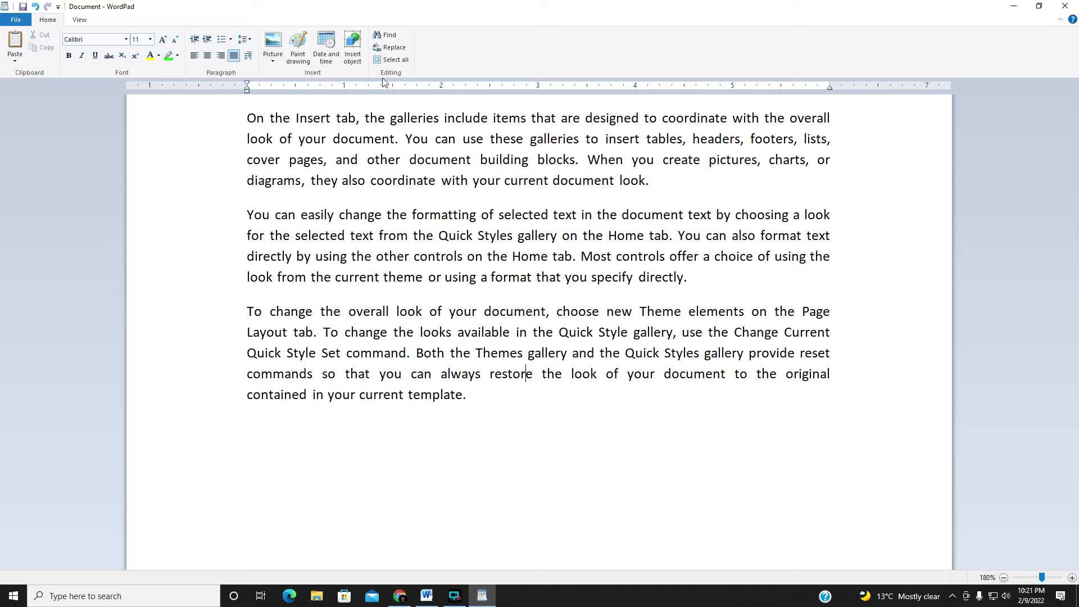
Open the Paragraph dialog to view the indentation, spacing and alignment settings, and close it.
{"action": "left_click", "coordinate": [252, 56]}
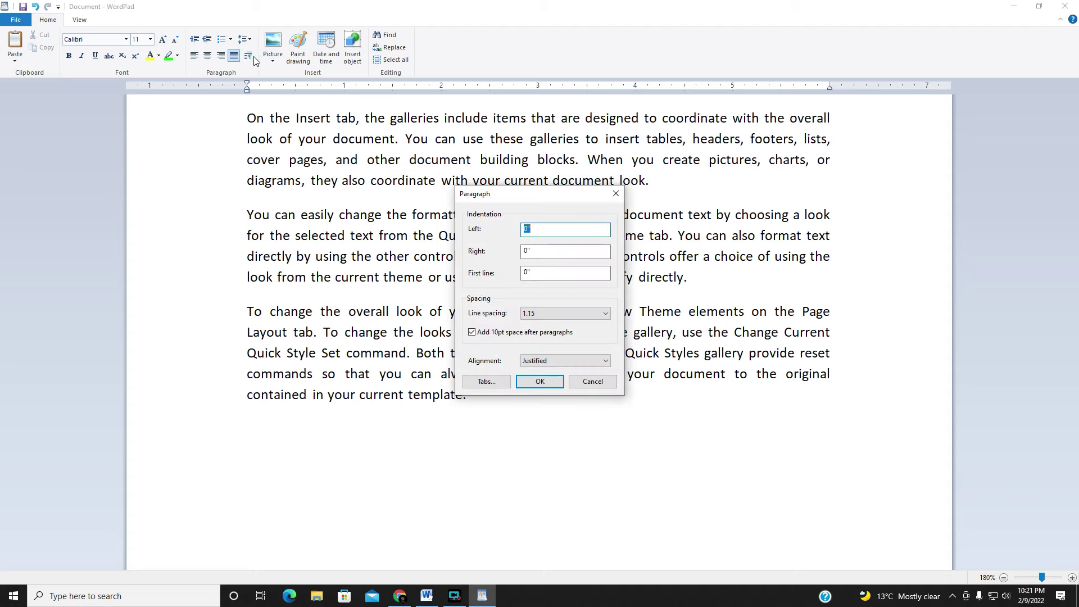
{"action": "left_click", "coordinate": [618, 194]}
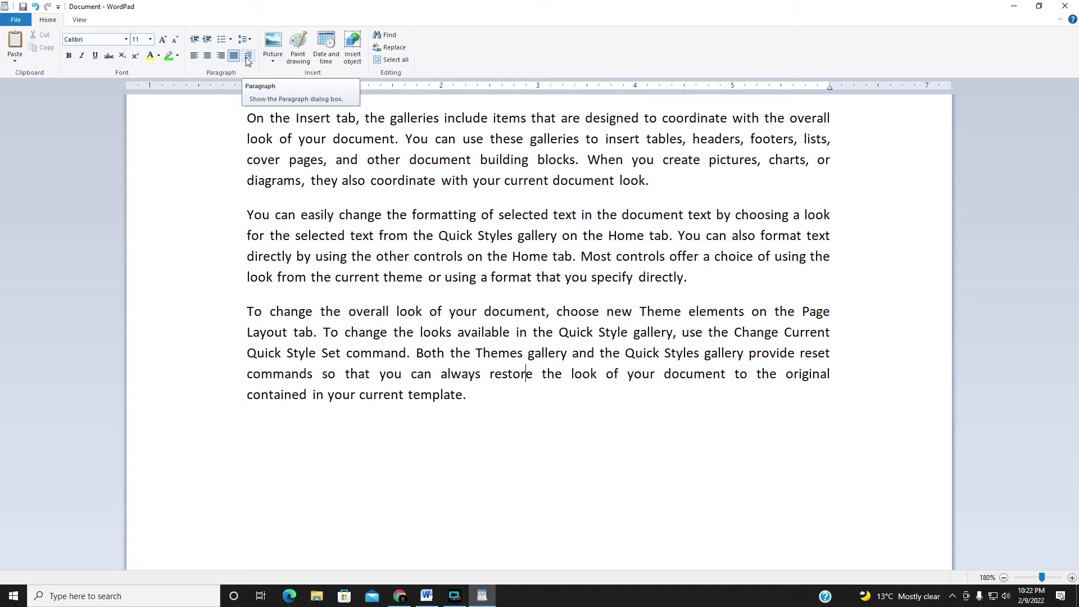
Insert the picture PHOTO from the Desktop below the last paragraph, look it over and delete it.
{"action": "left_click", "coordinate": [487, 397]}
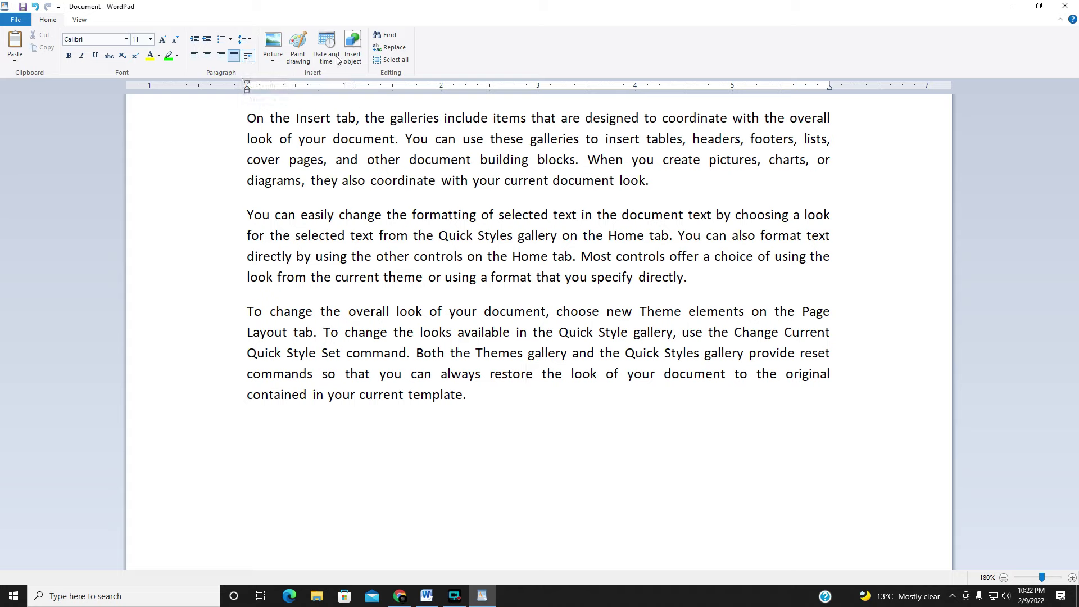
{"action": "left_click", "coordinate": [273, 56]}
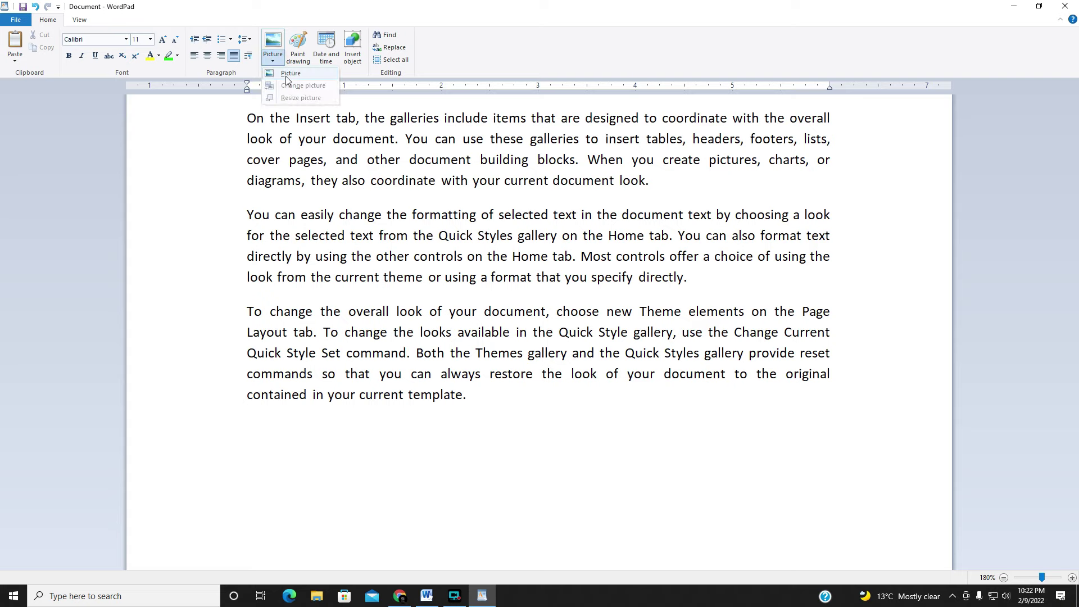
{"action": "left_click", "coordinate": [286, 78]}
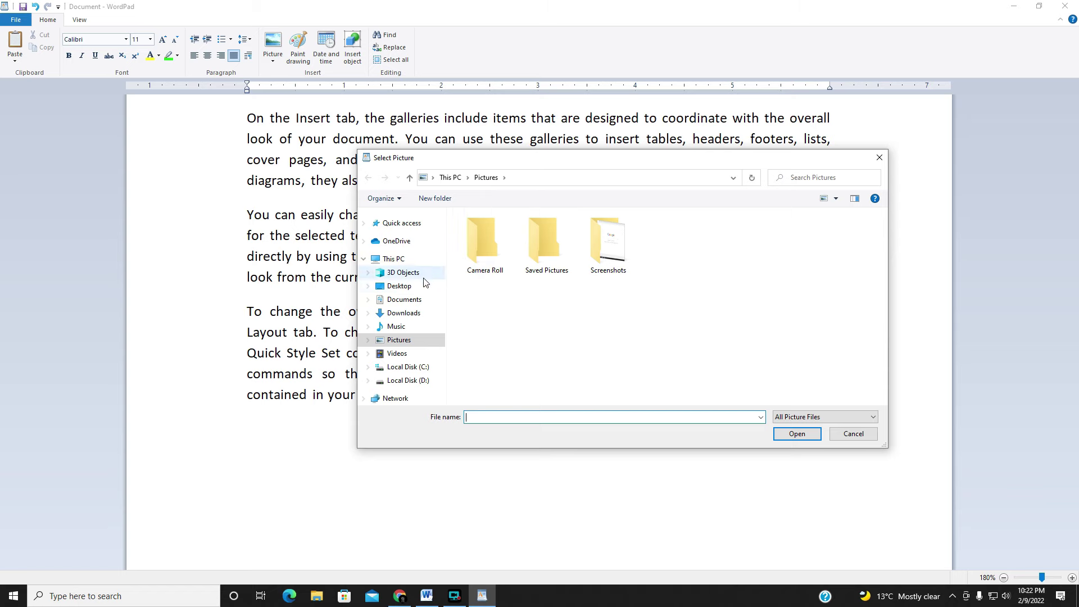
{"action": "left_click", "coordinate": [399, 286]}
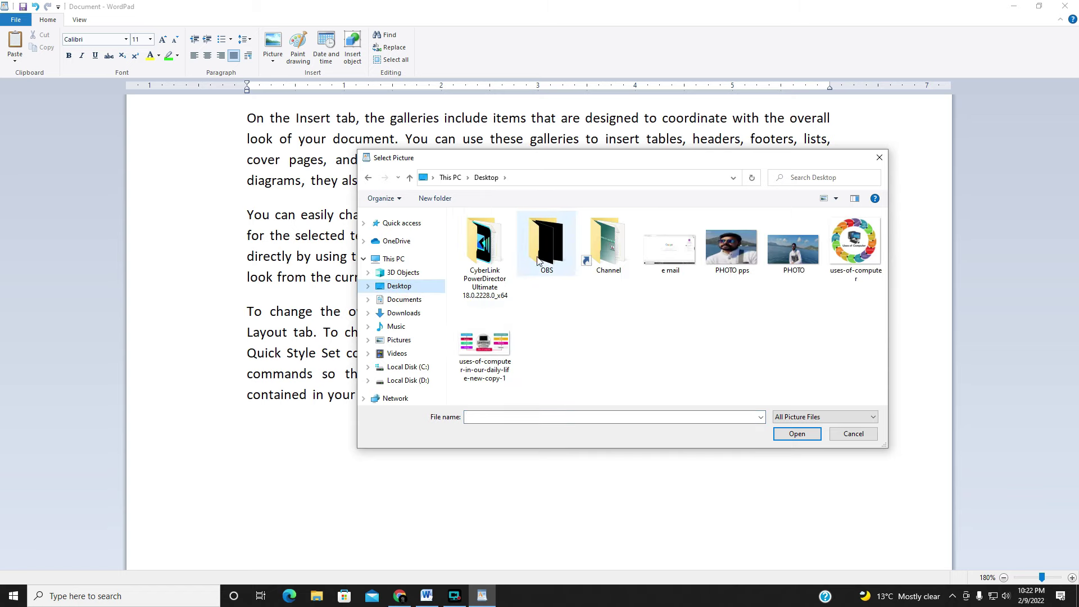
{"action": "double_click", "coordinate": [780, 260]}
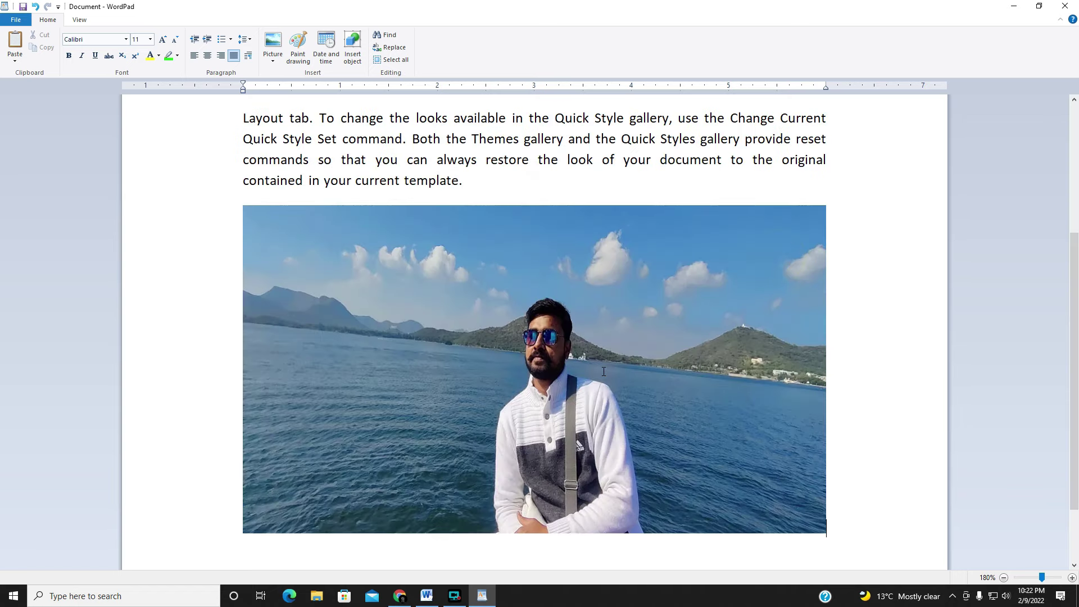
{"action": "scroll", "coordinate": [614, 341], "scroll_direction": "up", "scroll_amount": 4}
{"action": "scroll", "coordinate": [619, 343], "scroll_direction": "down", "scroll_amount": 5}
{"action": "scroll", "coordinate": [621, 344], "scroll_direction": "up", "scroll_amount": 5}
{"action": "scroll", "coordinate": [622, 382], "scroll_direction": "down", "scroll_amount": 5}
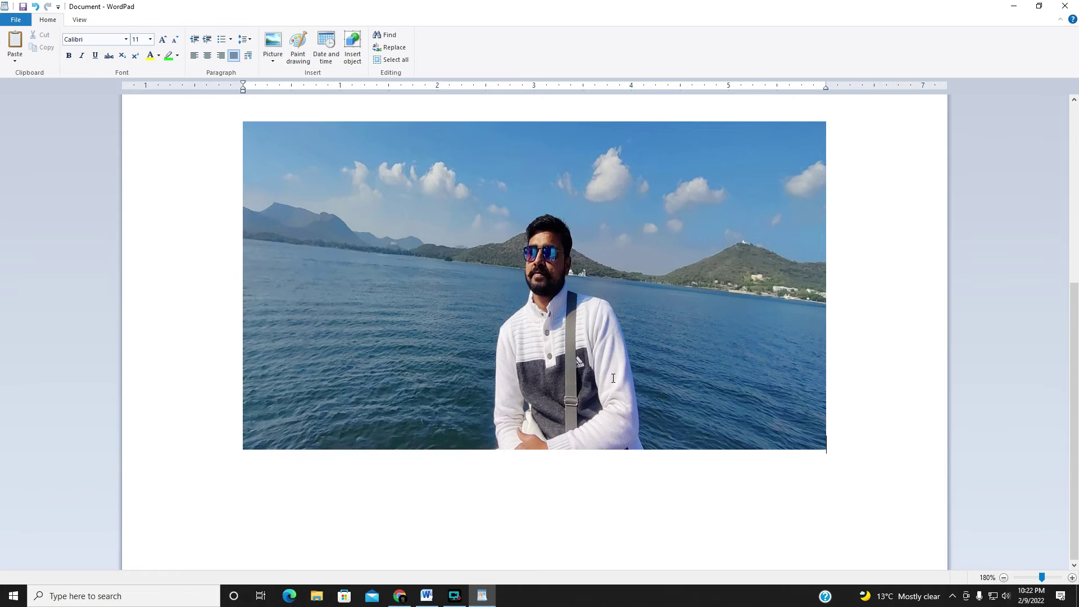
{"action": "left_click", "coordinate": [555, 315]}
{"action": "key", "text": "Delete"}
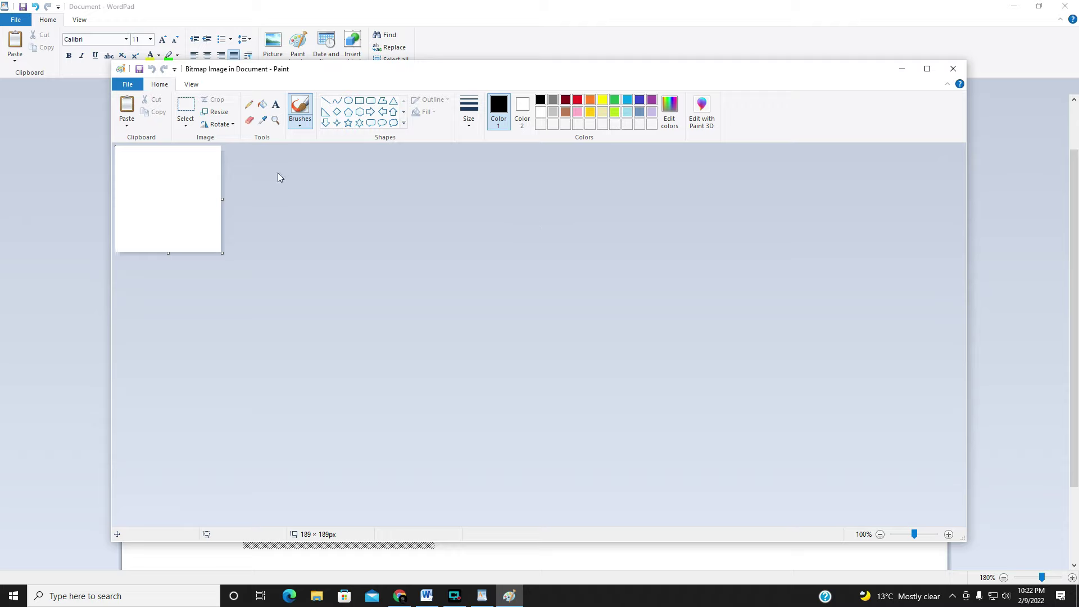
Draw a freehand pencil scribble in the embedded Paint drawing, return to the document and delete the drawing.
{"action": "left_click", "coordinate": [249, 105]}
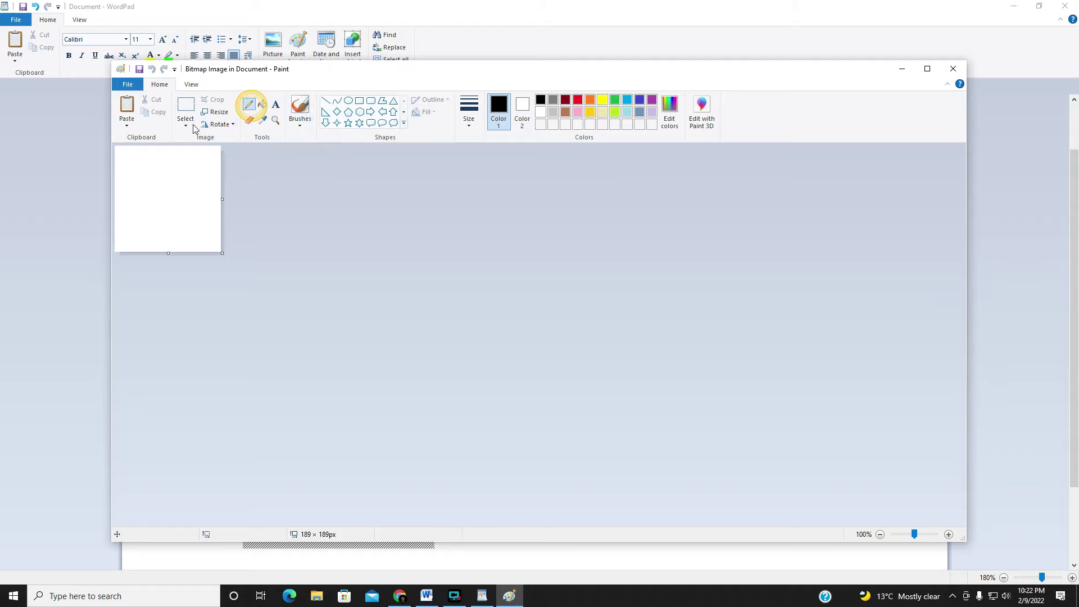
{"action": "mouse_move", "coordinate": [139, 236]}
{"action": "left_mouse_down"}
{"action": "mouse_move", "coordinate": [141, 164]}
{"action": "mouse_move", "coordinate": [121, 207]}
{"action": "mouse_move", "coordinate": [201, 175]}
{"action": "left_mouse_up"}
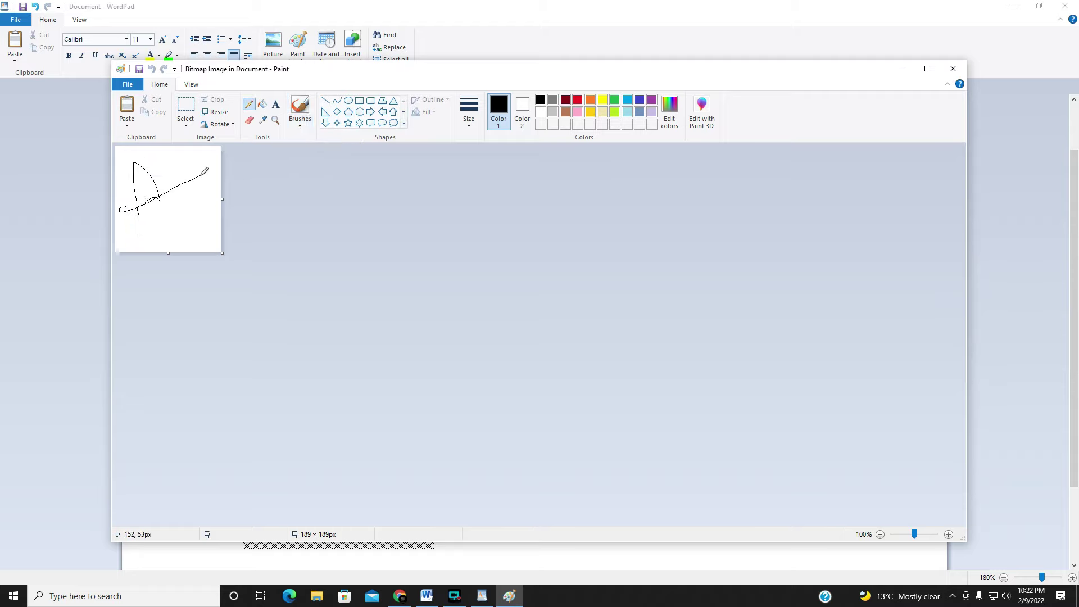
{"action": "left_click", "coordinate": [950, 69]}
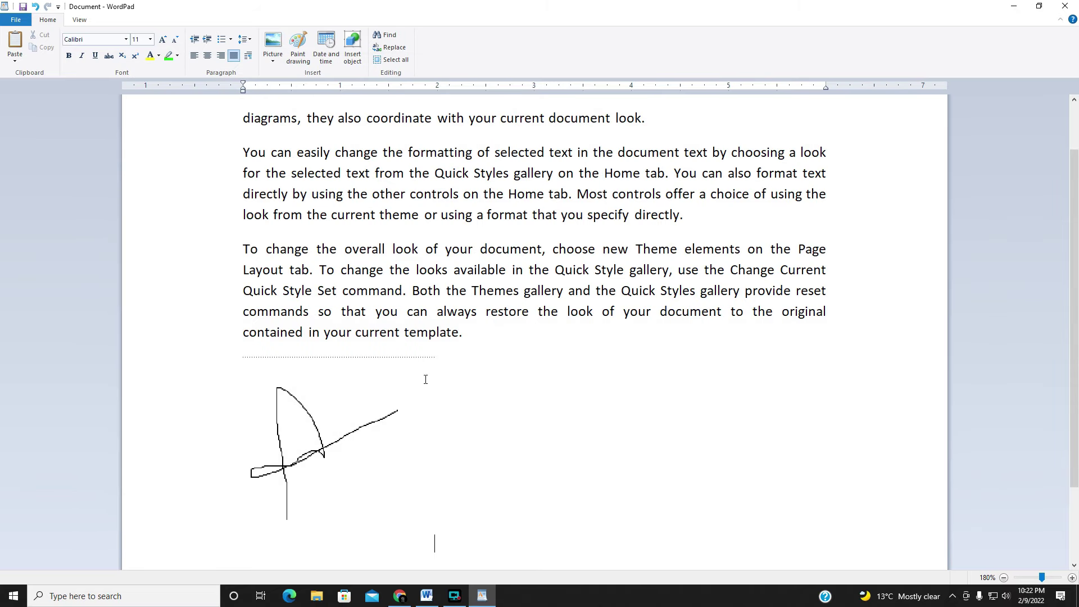
{"action": "left_click", "coordinate": [359, 407]}
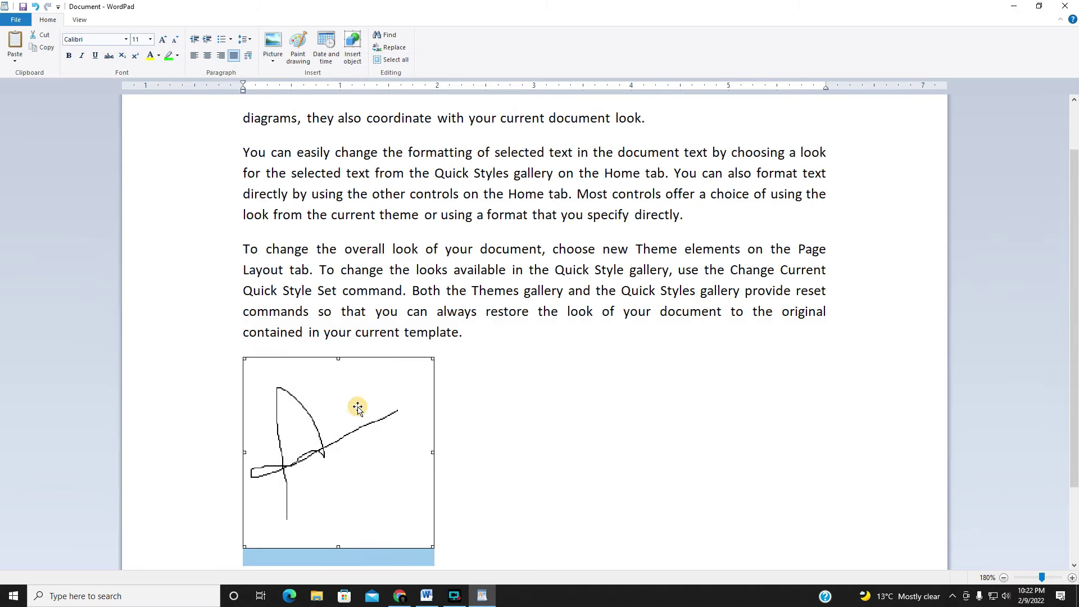
{"action": "key", "text": "Delete"}
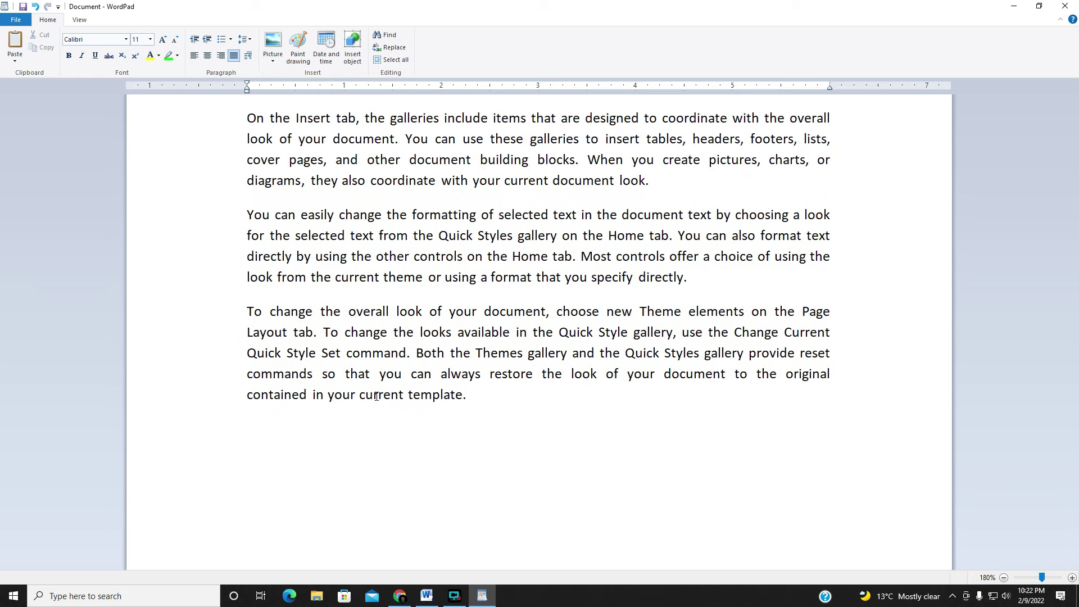
Insert the date as "Wednesday, February 9, 2022" below the last paragraph and start a new line after it.
{"action": "left_click", "coordinate": [330, 56]}
{"action": "left_click", "coordinate": [494, 272]}
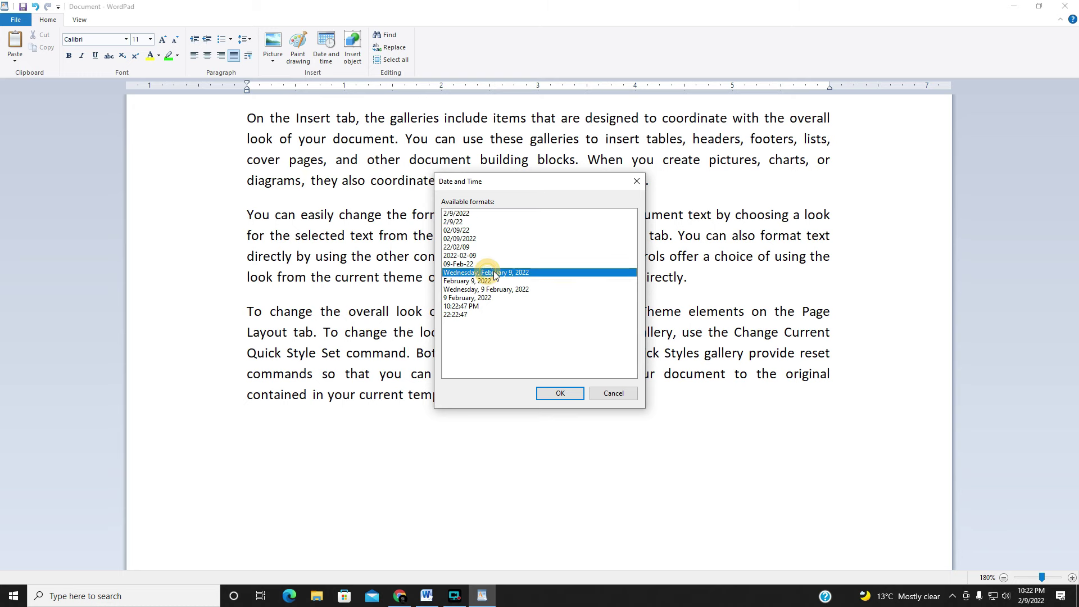
{"action": "left_click", "coordinate": [560, 393]}
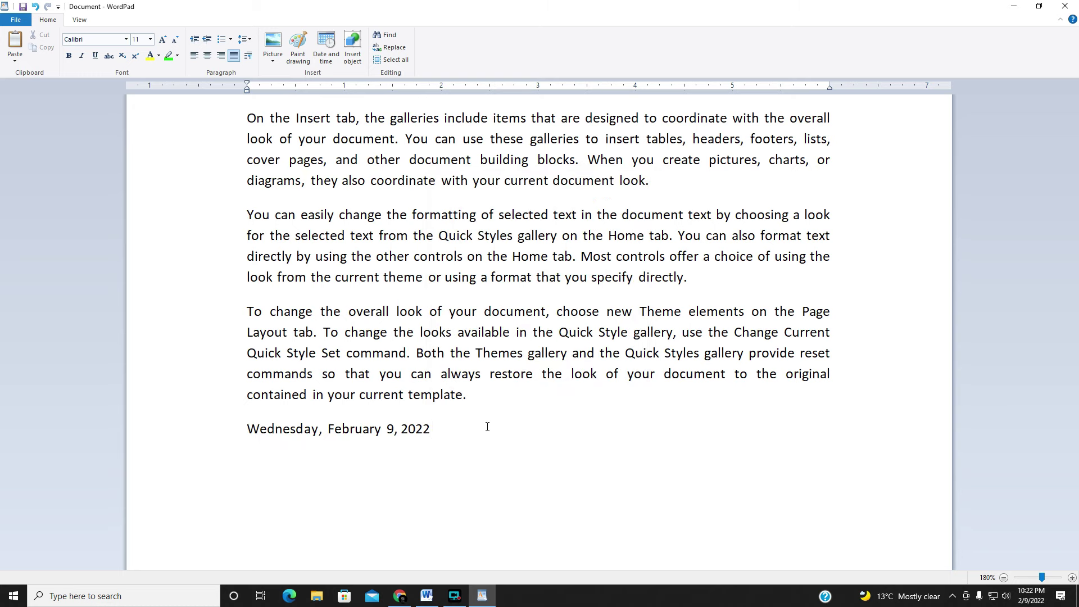
{"action": "left_click_drag", "start_coordinate": [476, 431], "coordinate": [262, 434]}
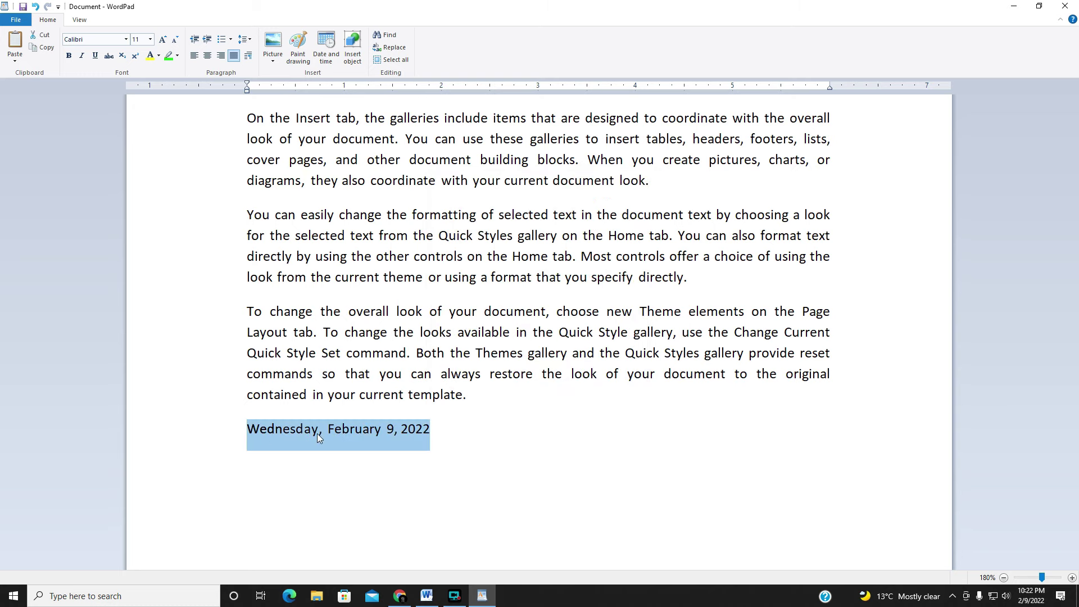
{"action": "left_click", "coordinate": [467, 432]}
{"action": "key", "text": "Return"}
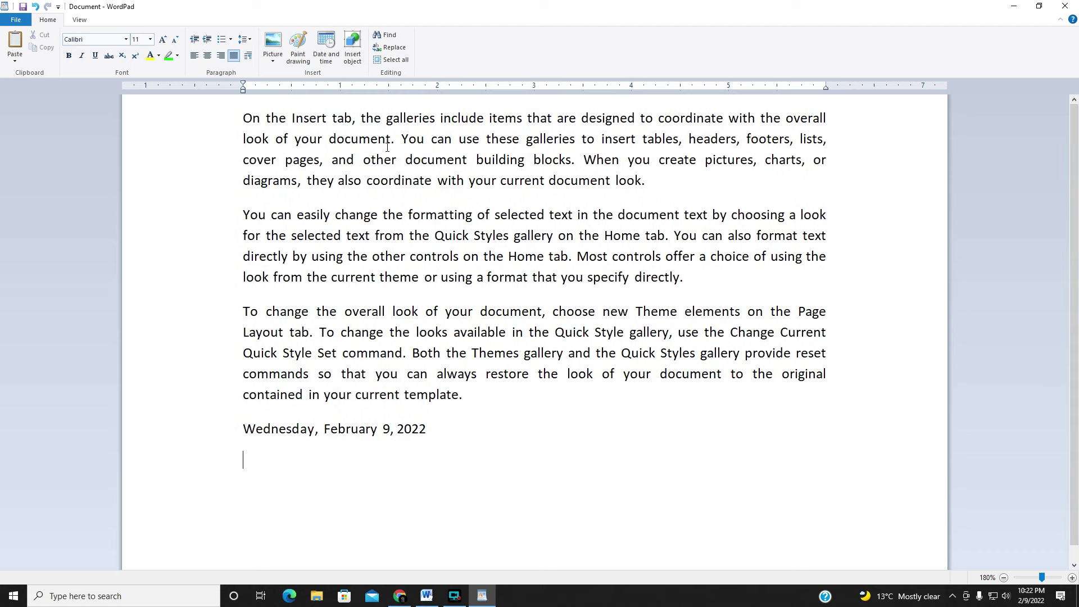
Insert a new Microsoft Word Document object below the date, containing a table with five columns and two rows.
{"action": "left_click", "coordinate": [362, 63]}
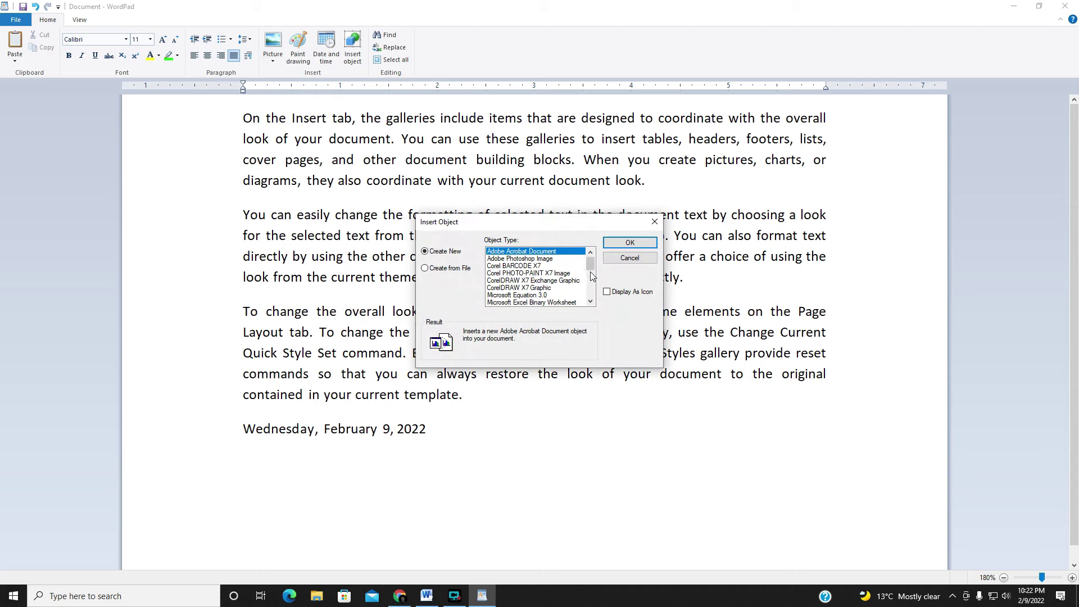
{"action": "left_click_drag", "start_coordinate": [590, 264], "coordinate": [591, 284]}
{"action": "left_click", "coordinate": [559, 287]}
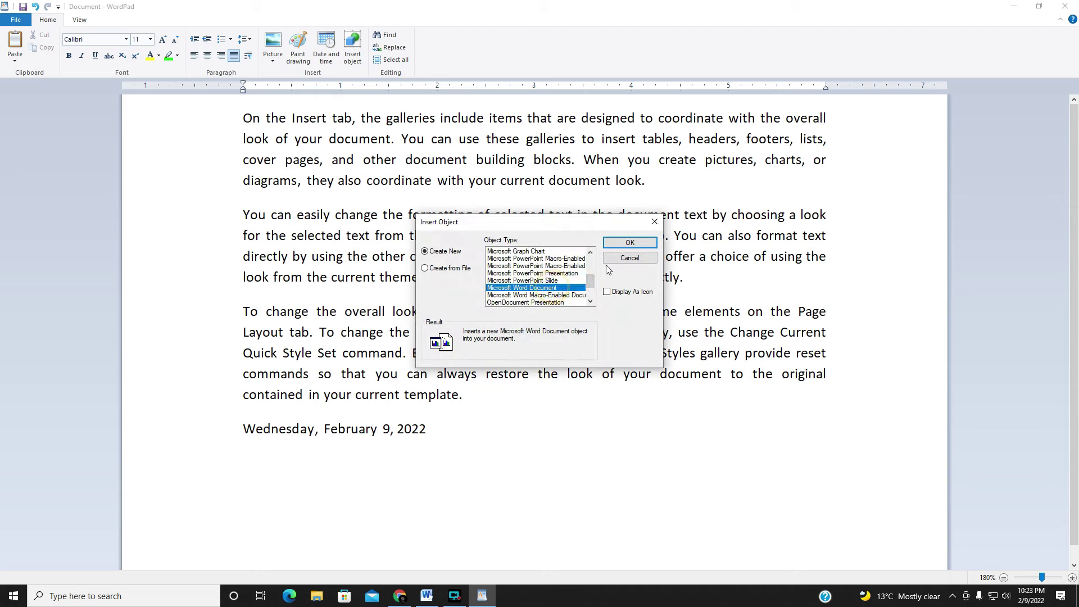
{"action": "left_click", "coordinate": [624, 244]}
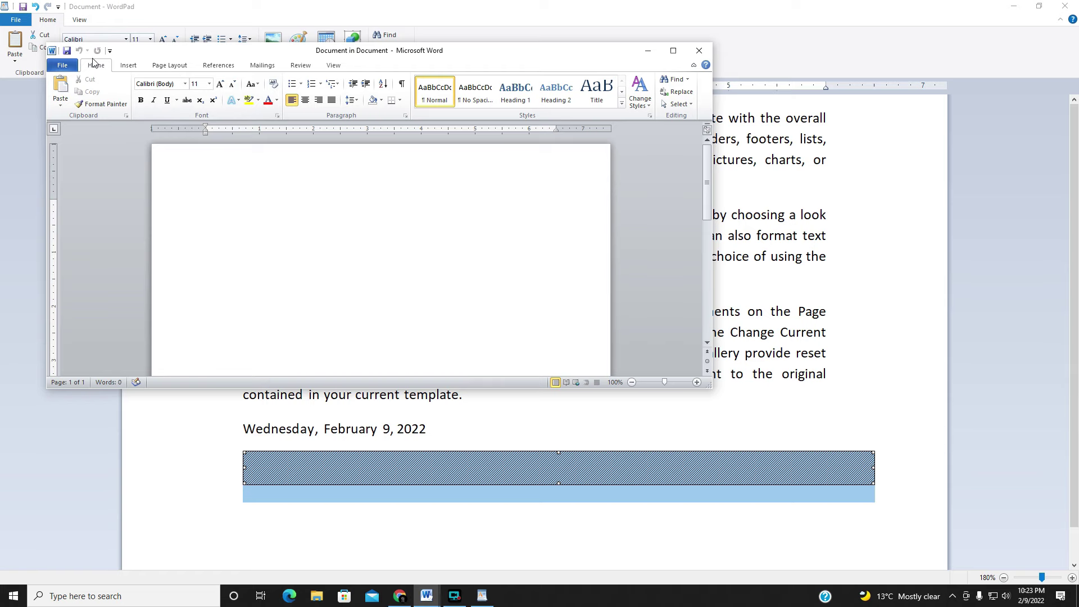
{"action": "left_click", "coordinate": [128, 65]}
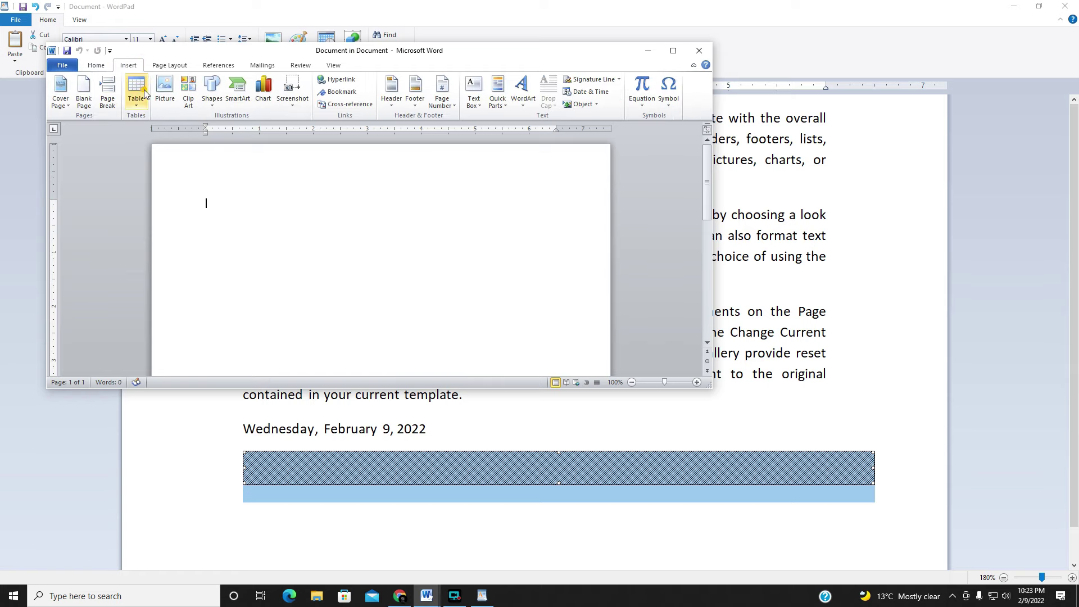
{"action": "left_click", "coordinate": [136, 90]}
{"action": "left_click", "coordinate": [176, 138]}
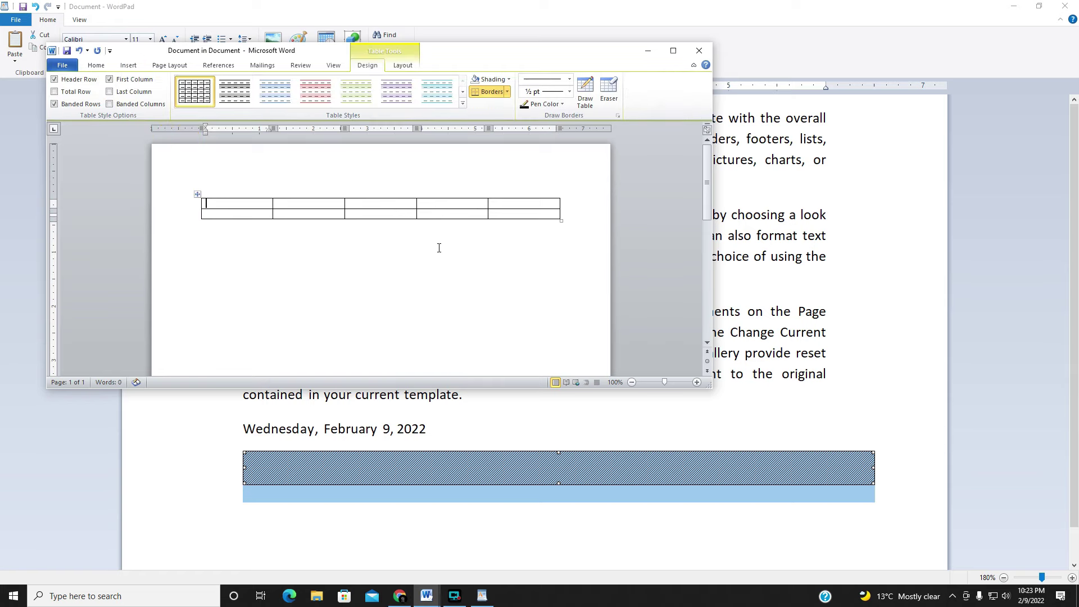
{"action": "left_click", "coordinate": [699, 50]}
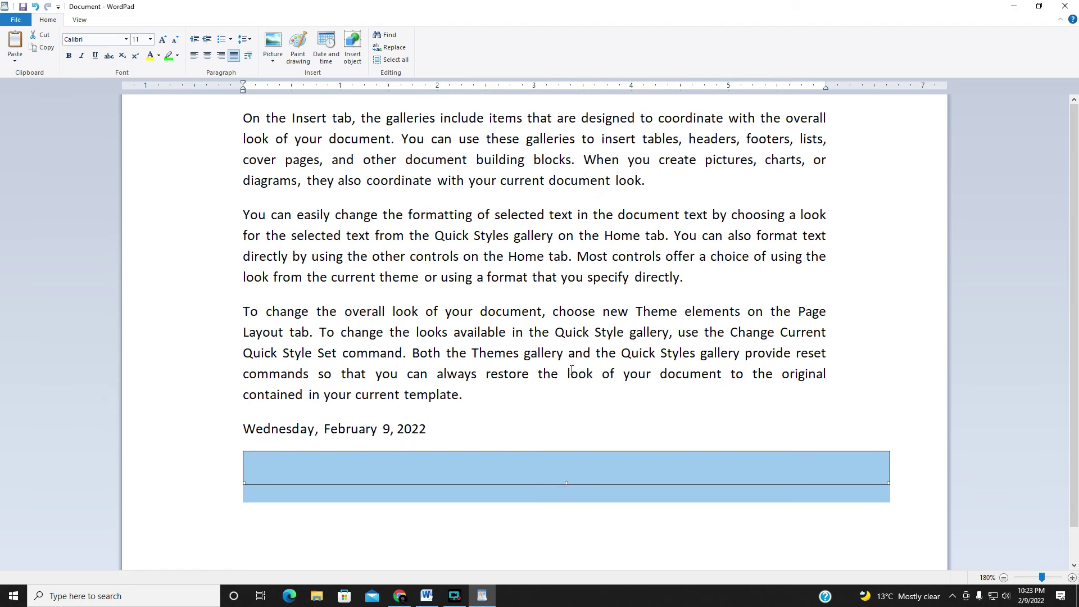
Delete the embedded Word document object below the date.
{"action": "left_click", "coordinate": [526, 409]}
{"action": "left_click", "coordinate": [529, 429]}
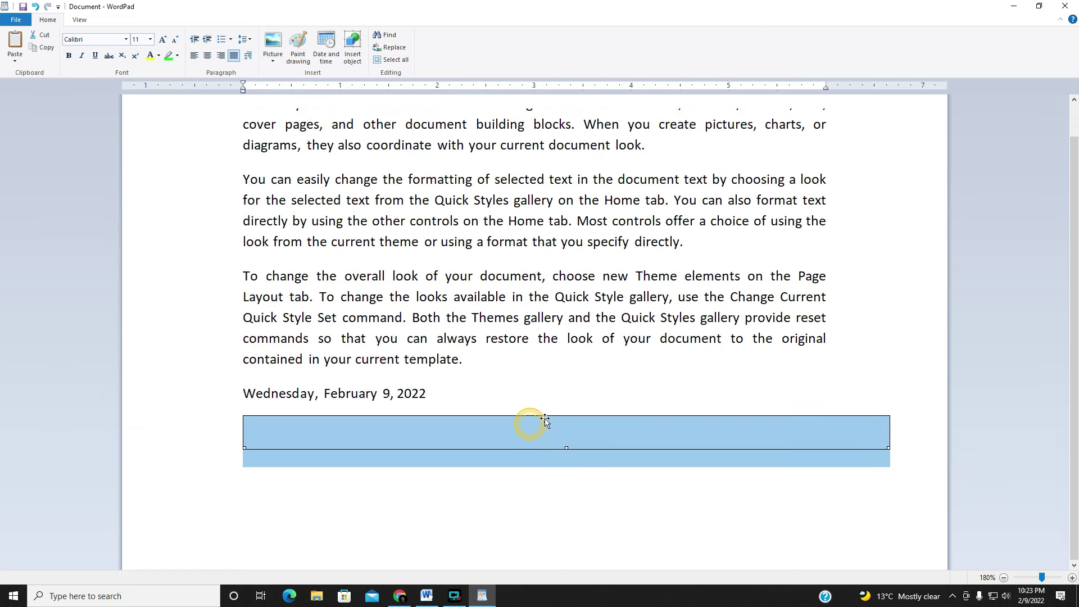
{"action": "key", "text": "Delete"}
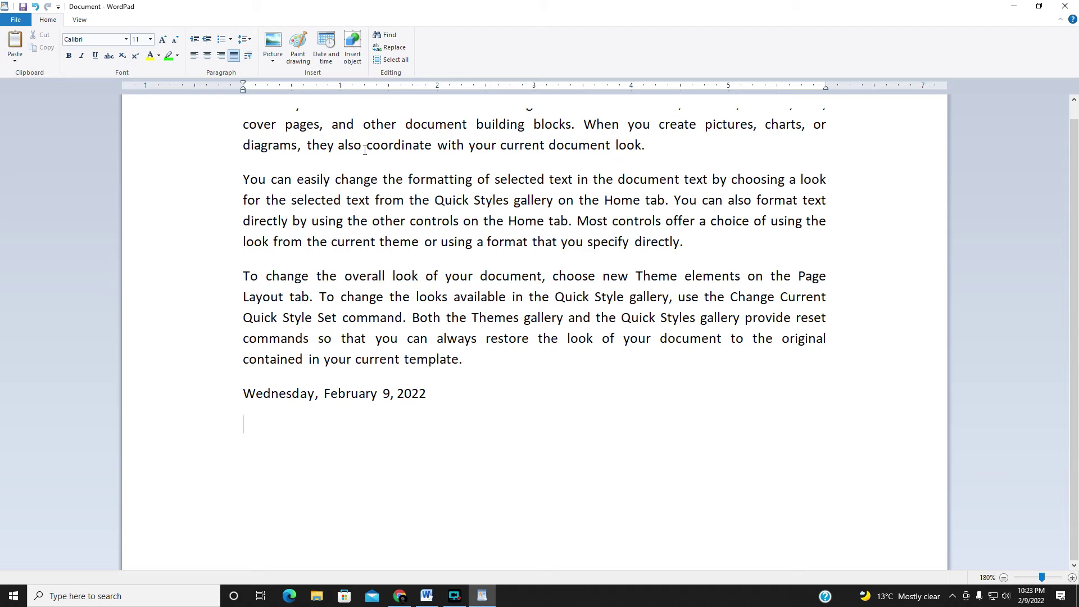
Bring up the Find dialog and dismiss it, and select the three paragraphs above the date.
{"action": "left_click", "coordinate": [393, 35]}
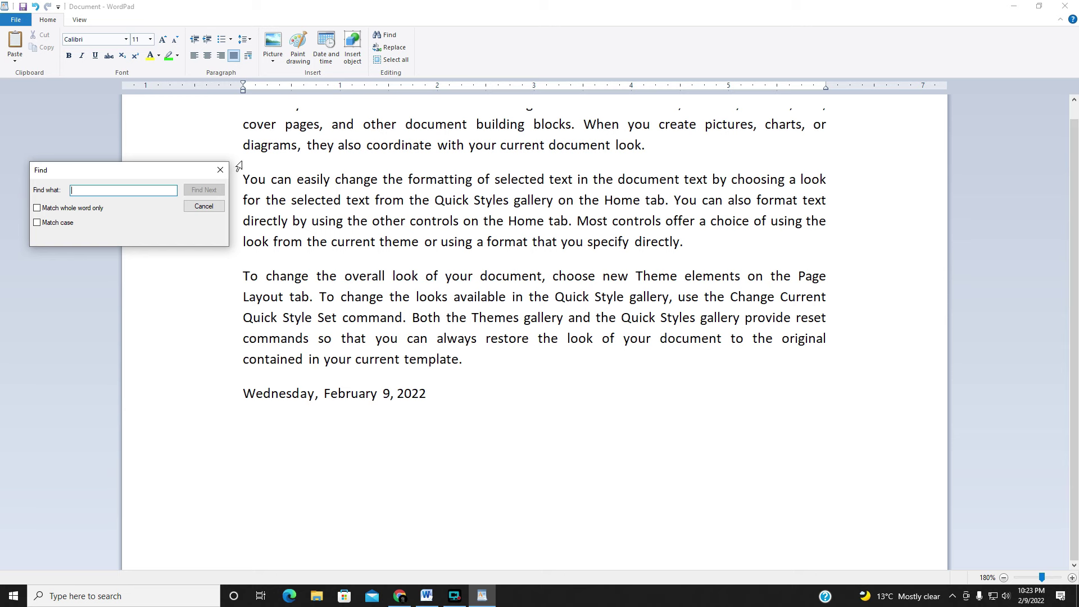
{"action": "left_click", "coordinate": [220, 170]}
{"action": "left_click", "coordinate": [481, 361]}
{"action": "key", "text": "ctrl+shift+Home"}
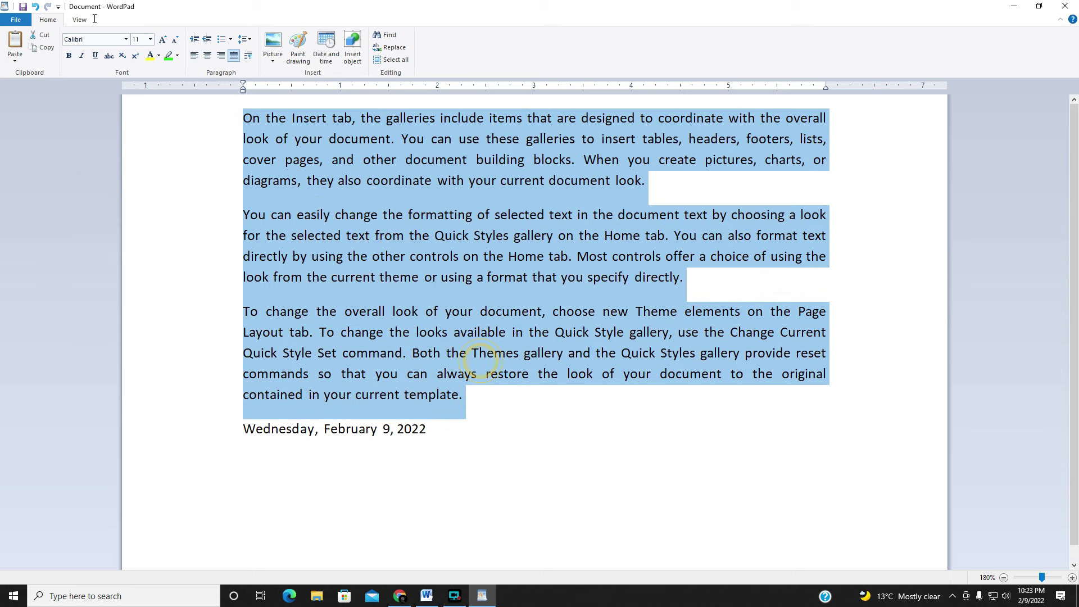
Copy the three selected paragraphs and paste repeated copies of them above the date line.
{"action": "key", "text": "ctrl+c"}
{"action": "left_click", "coordinate": [503, 407]}
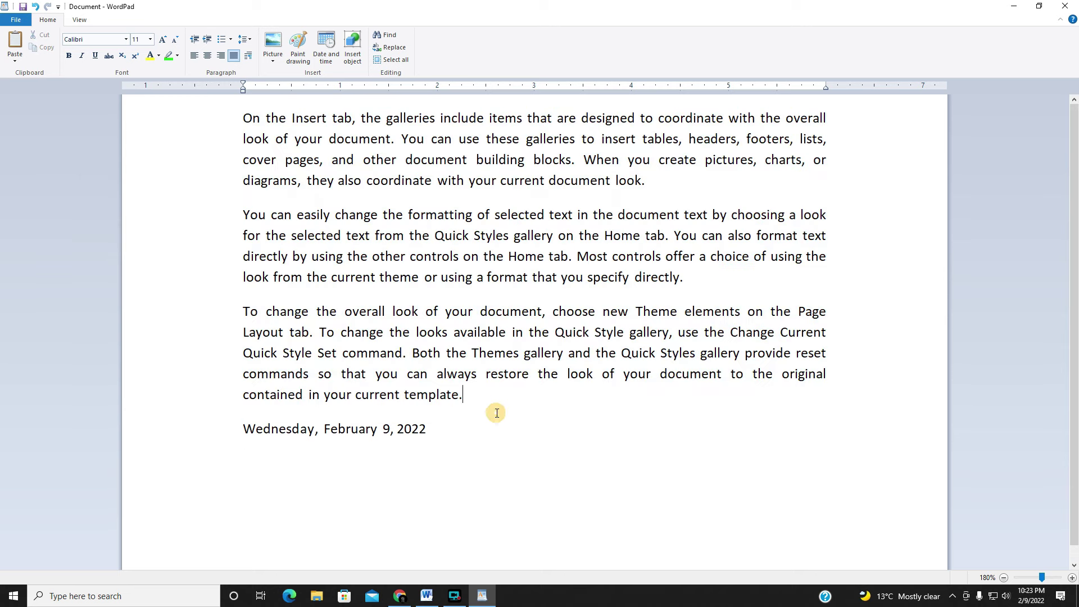
{"action": "key", "text": "ctrl+v"}
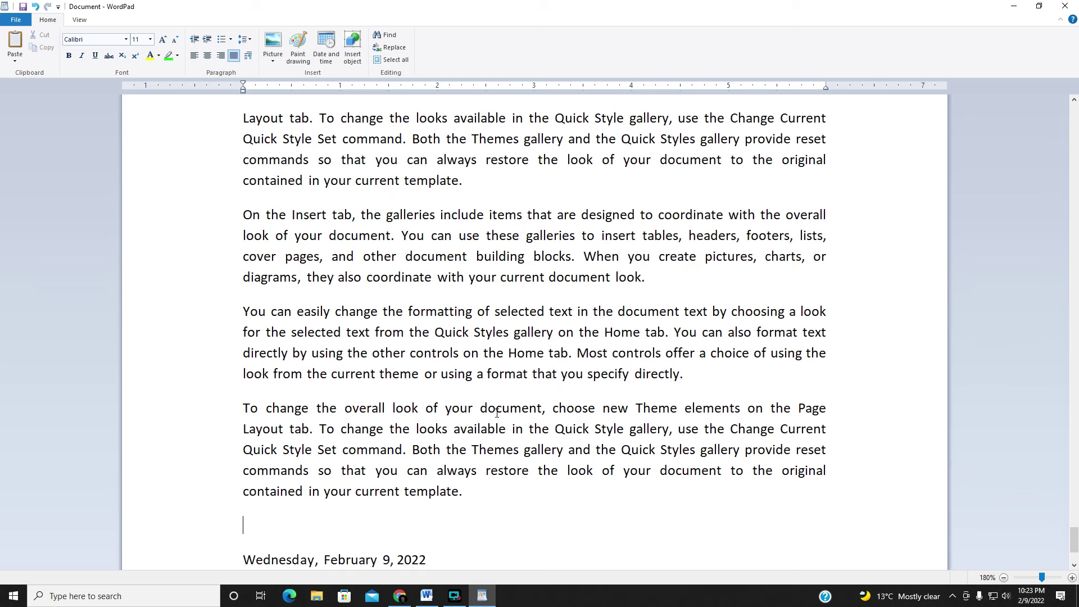
{"action": "scroll", "coordinate": [547, 277], "scroll_direction": "up", "scroll_amount": 5}
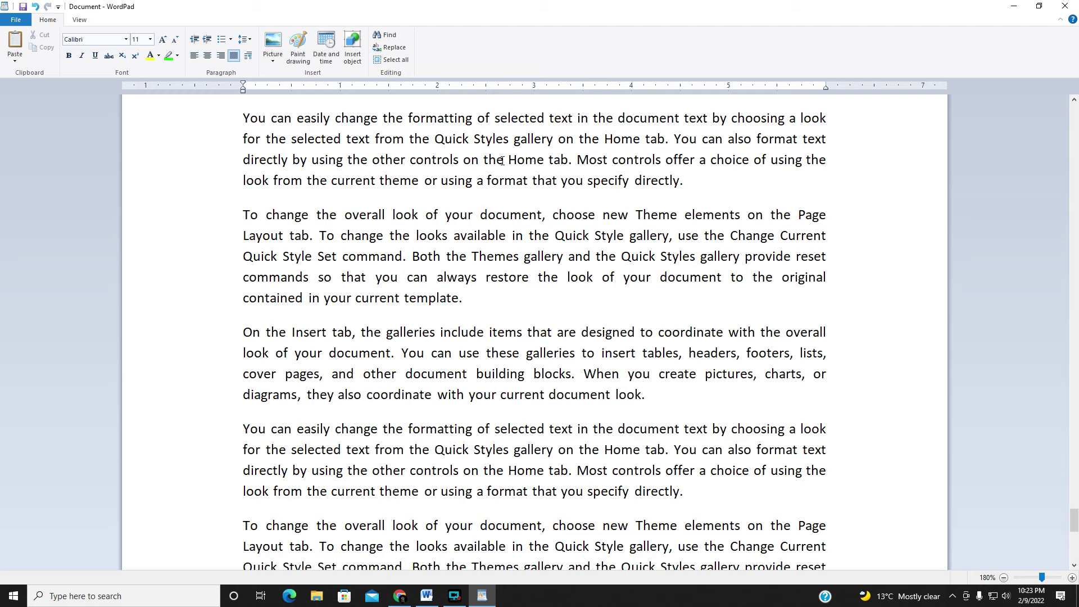
{"action": "scroll", "coordinate": [367, 88], "scroll_direction": "down", "scroll_amount": 2}
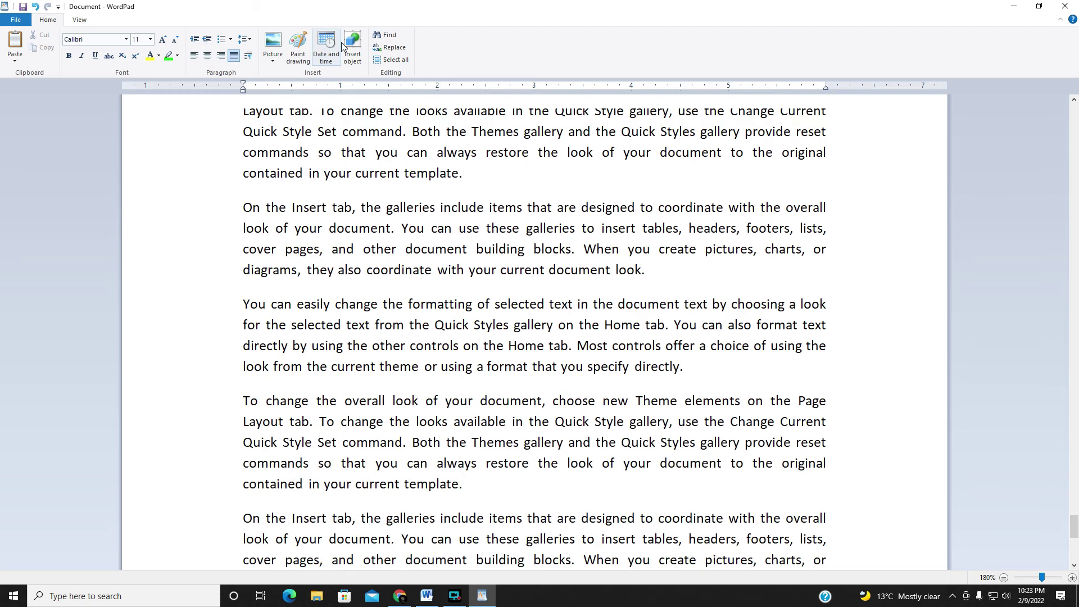
Search the document for "style" and step through its successive occurrences.
{"action": "left_click", "coordinate": [387, 35]}
{"action": "type", "text": "style"}
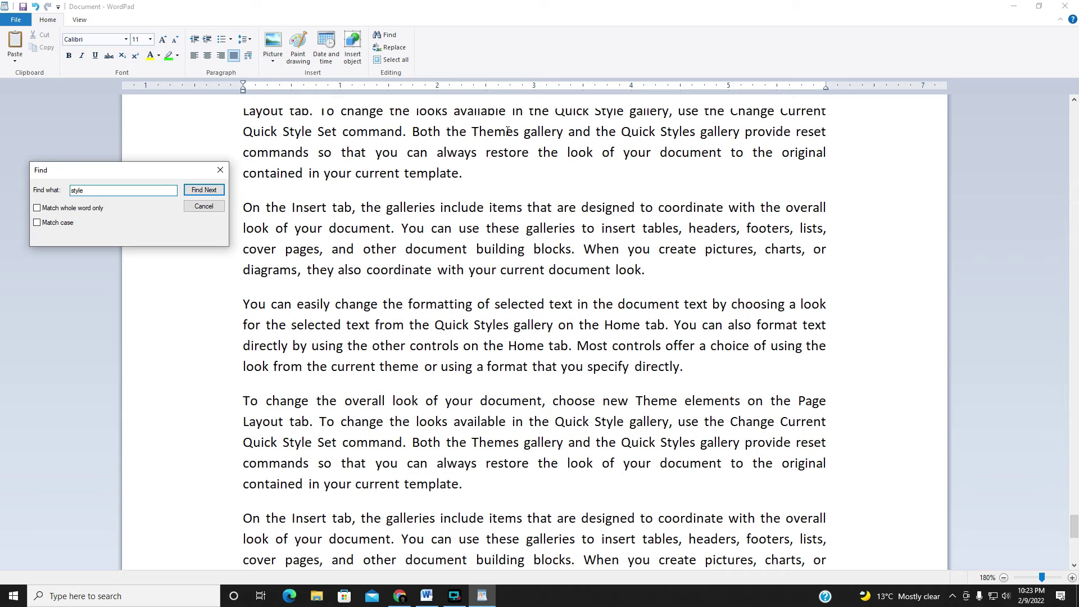
{"action": "left_click", "coordinate": [220, 191]}
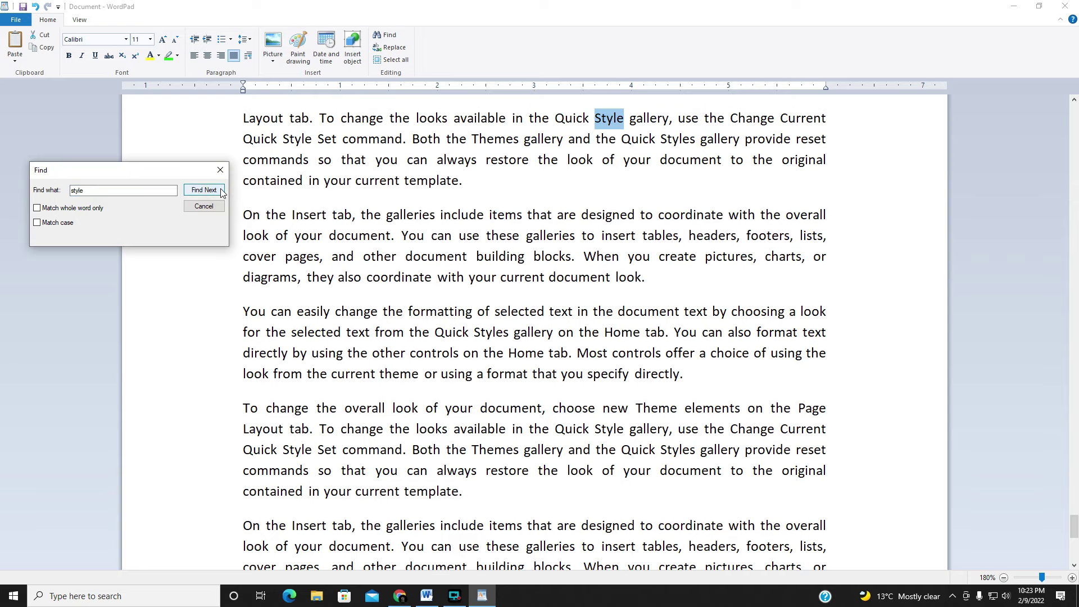
{"action": "left_click", "coordinate": [220, 191]}
{"action": "left_click", "coordinate": [221, 191]}
{"action": "left_click", "coordinate": [220, 191]}
{"action": "left_click", "coordinate": [220, 191]}
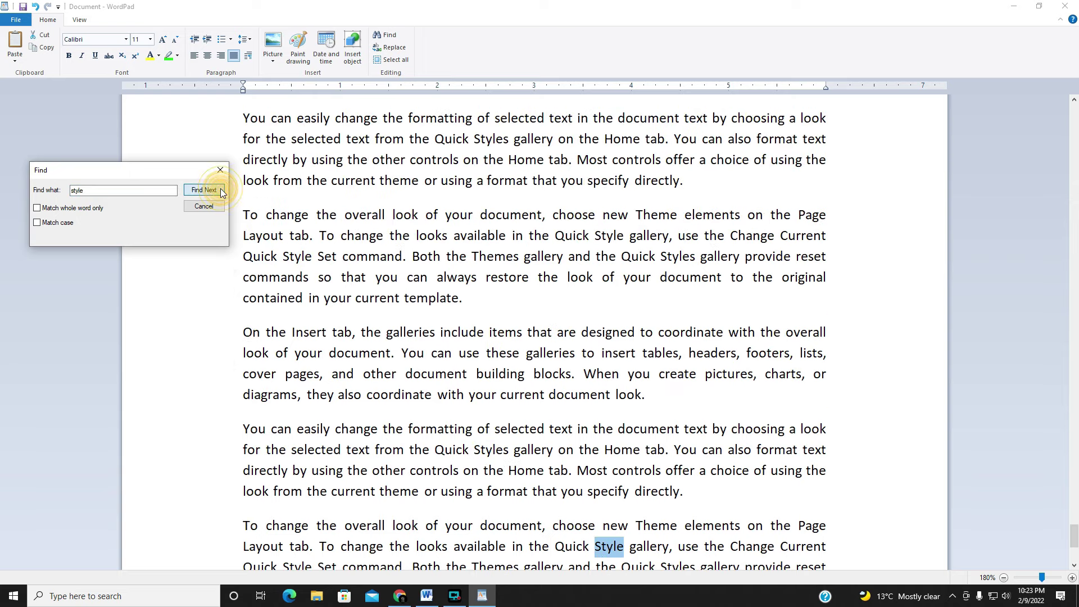
{"action": "left_click", "coordinate": [220, 191]}
{"action": "left_click", "coordinate": [221, 191]}
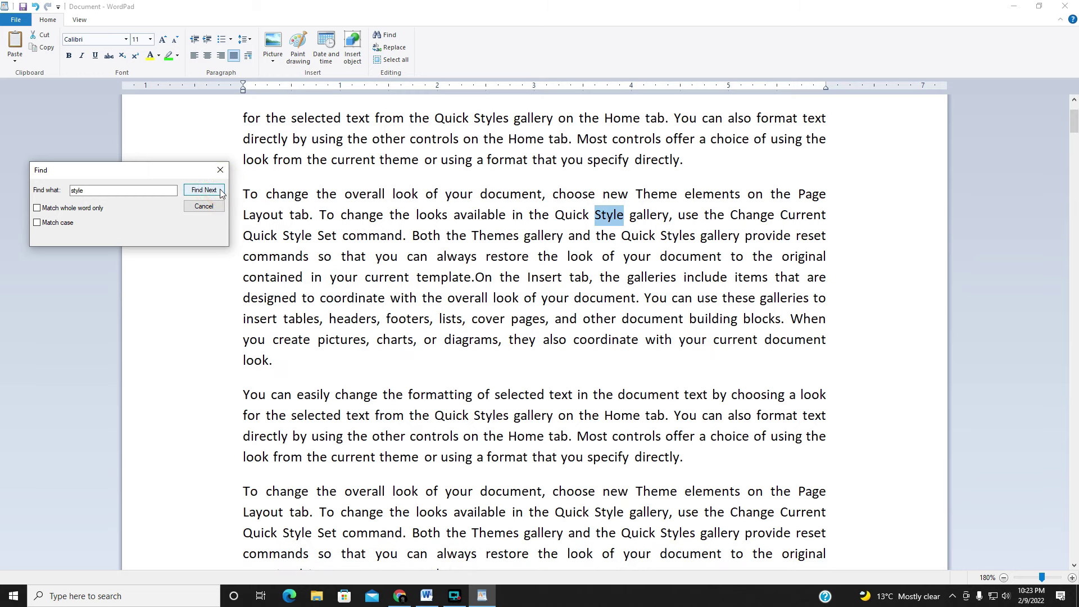
Search for "Style" with whole-word and case matching enabled, step through the occurrences and close the search.
{"action": "key", "text": "Escape"}
{"action": "left_click", "coordinate": [385, 35]}
{"action": "left_click", "coordinate": [37, 222]}
{"action": "left_click", "coordinate": [202, 190]}
{"action": "left_click", "coordinate": [203, 191]}
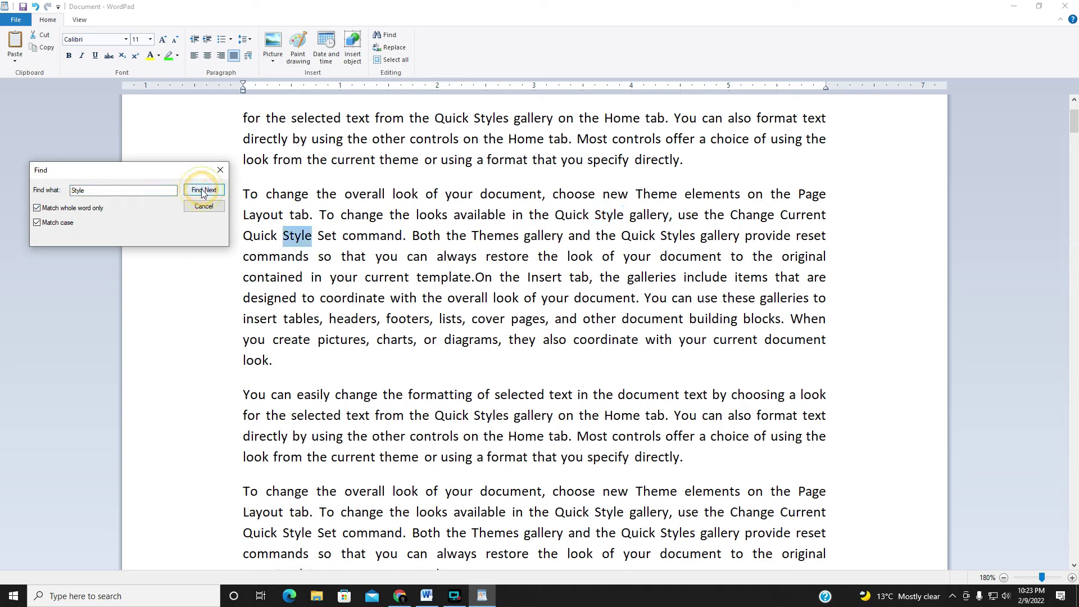
{"action": "left_click", "coordinate": [202, 191]}
{"action": "left_click", "coordinate": [203, 191]}
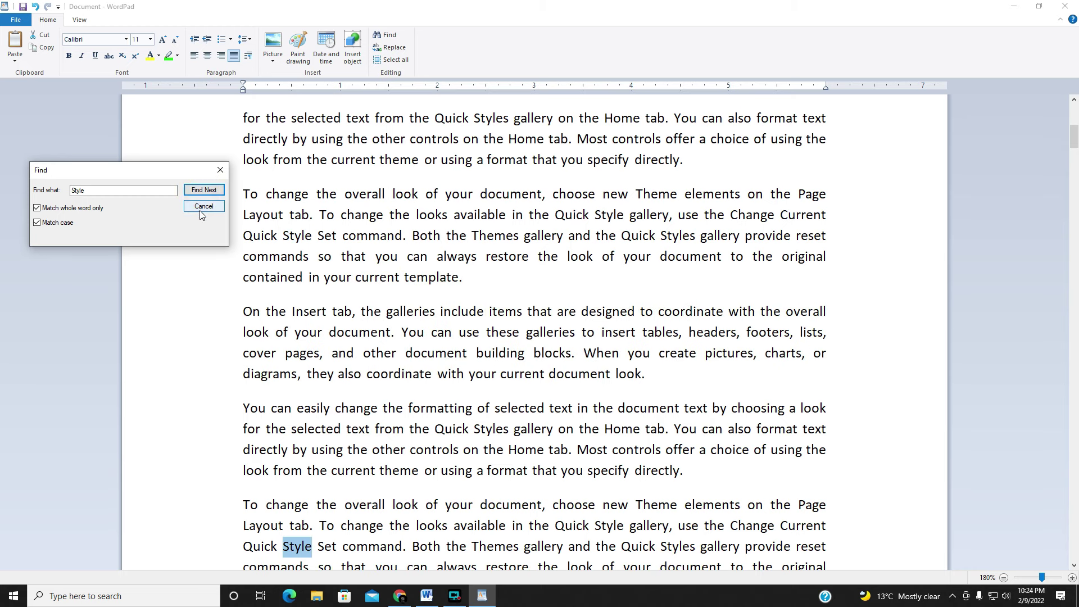
{"action": "left_click", "coordinate": [203, 207]}
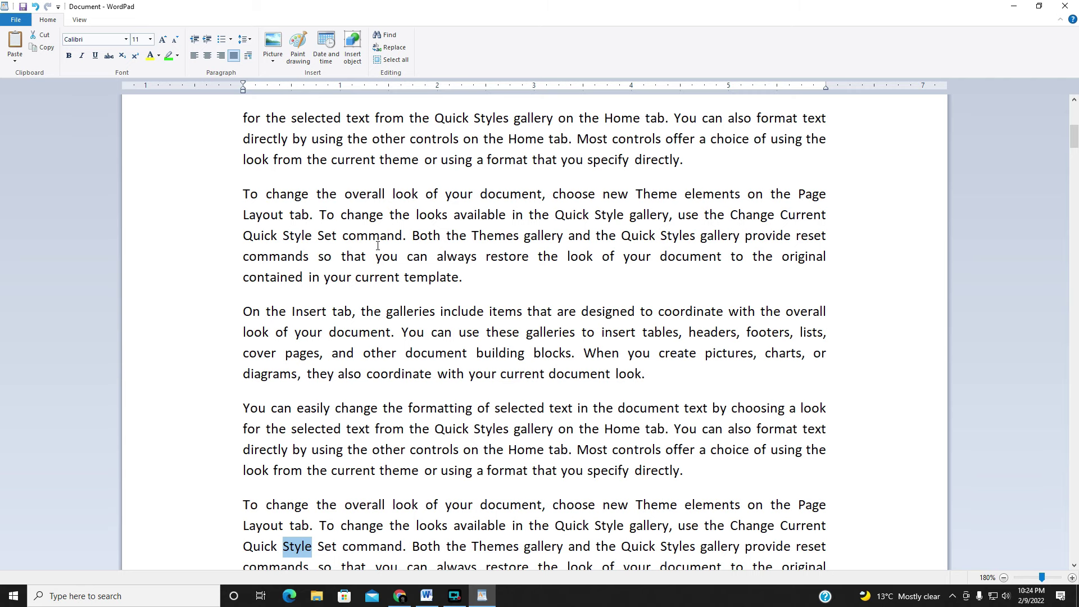
{"action": "left_click_drag", "start_coordinate": [368, 238], "coordinate": [348, 238]}
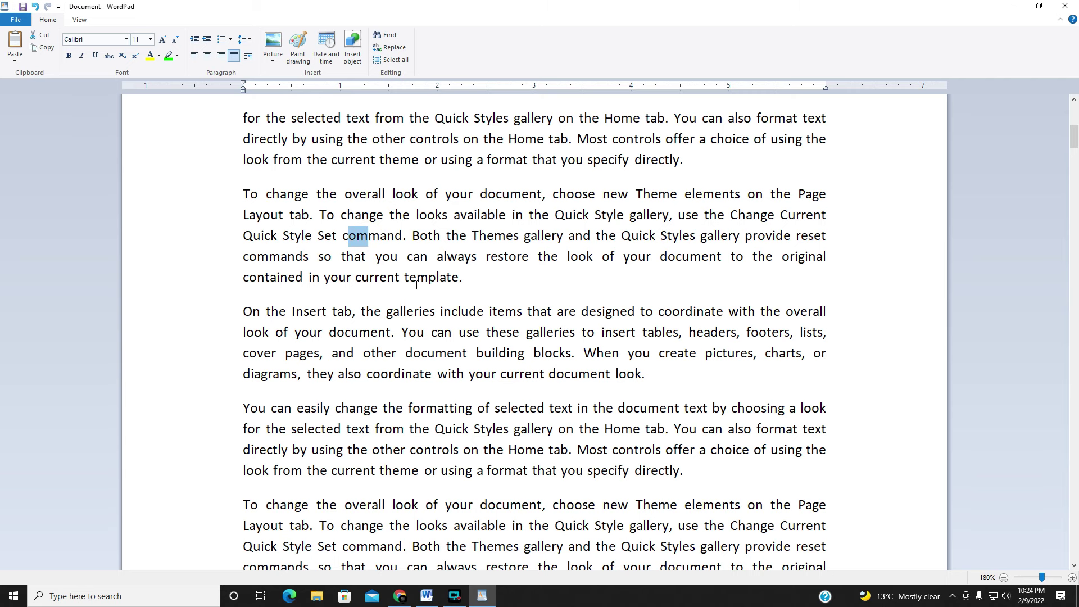
Set up a text replacement of "style" with "Looks".
{"action": "scroll", "coordinate": [416, 285], "scroll_direction": "up", "scroll_amount": 3}
{"action": "left_click", "coordinate": [398, 55]}
{"action": "left_click", "coordinate": [141, 167]}
{"action": "double_click", "coordinate": [141, 167]}
{"action": "type", "text": "style"}
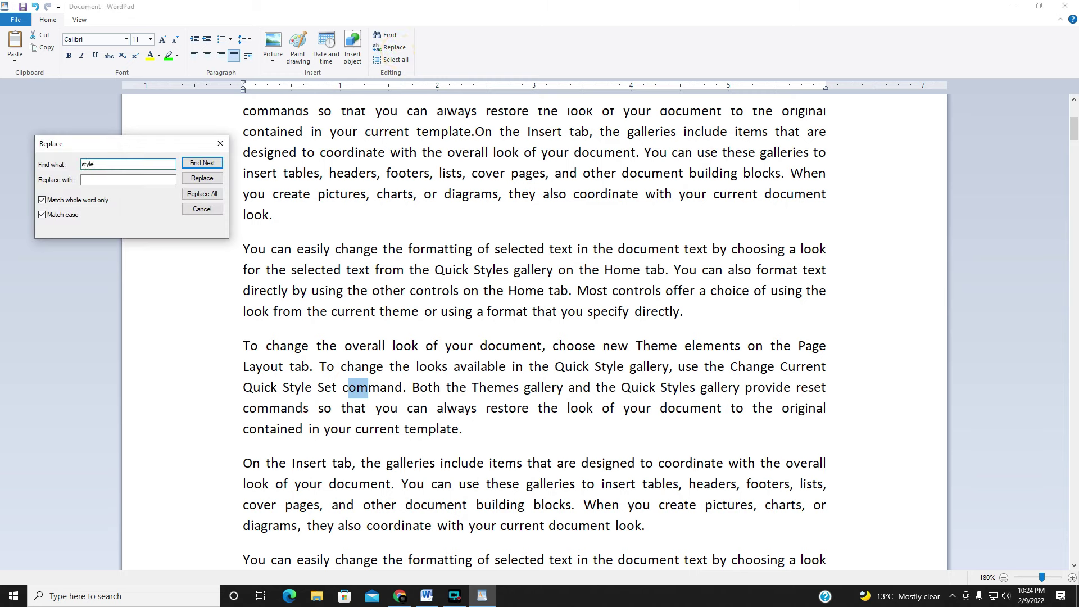
{"action": "key", "text": "Tab"}
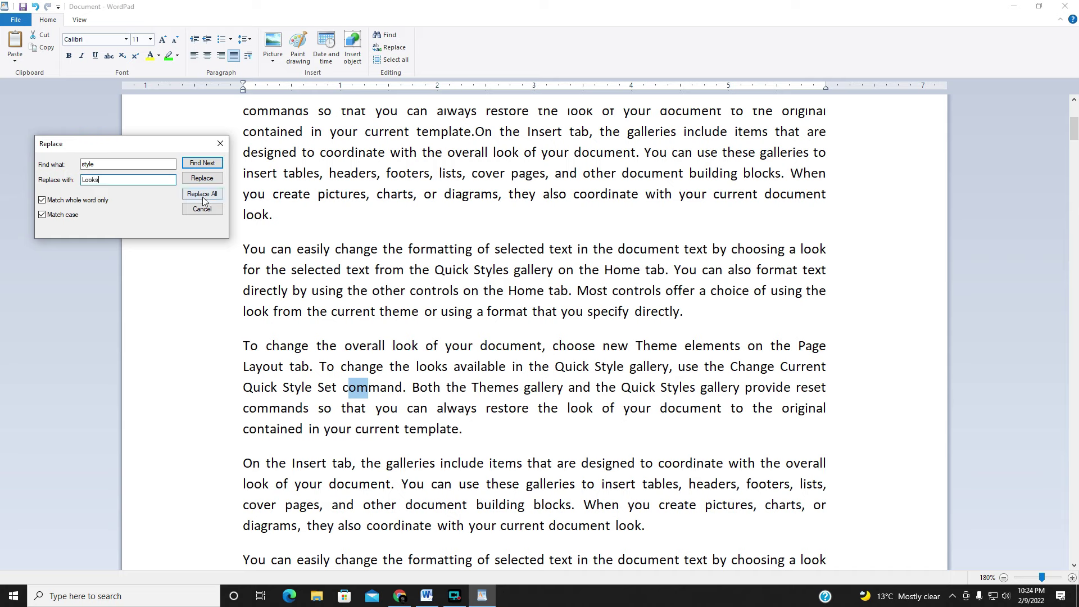
Try replacing a single occurrence and all occurrences with whole-word and case matching enabled, dismissing each message.
{"action": "left_click", "coordinate": [214, 180]}
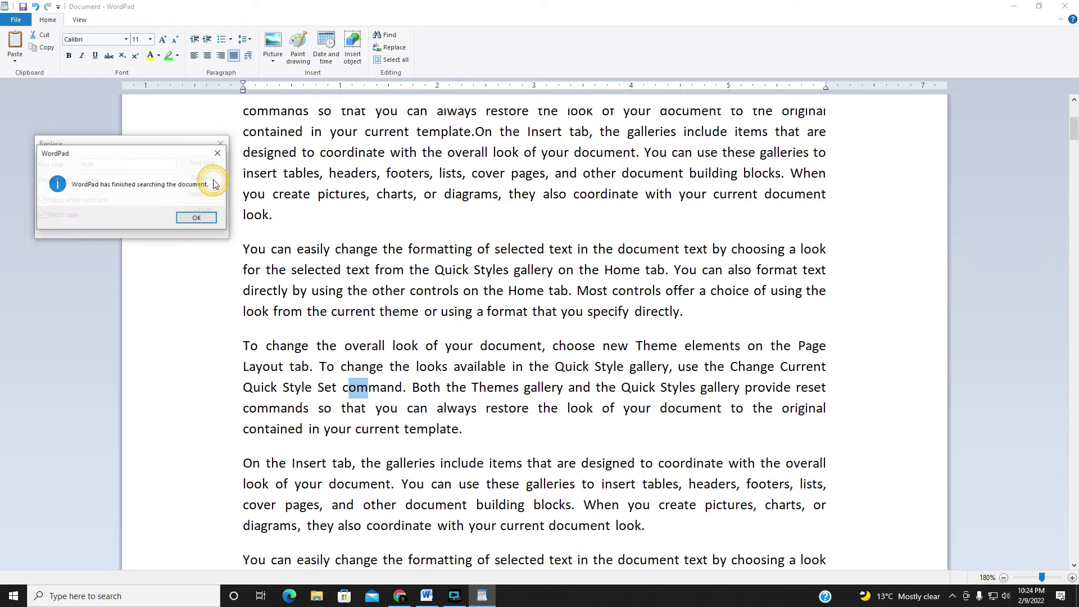
{"action": "left_click", "coordinate": [193, 217]}
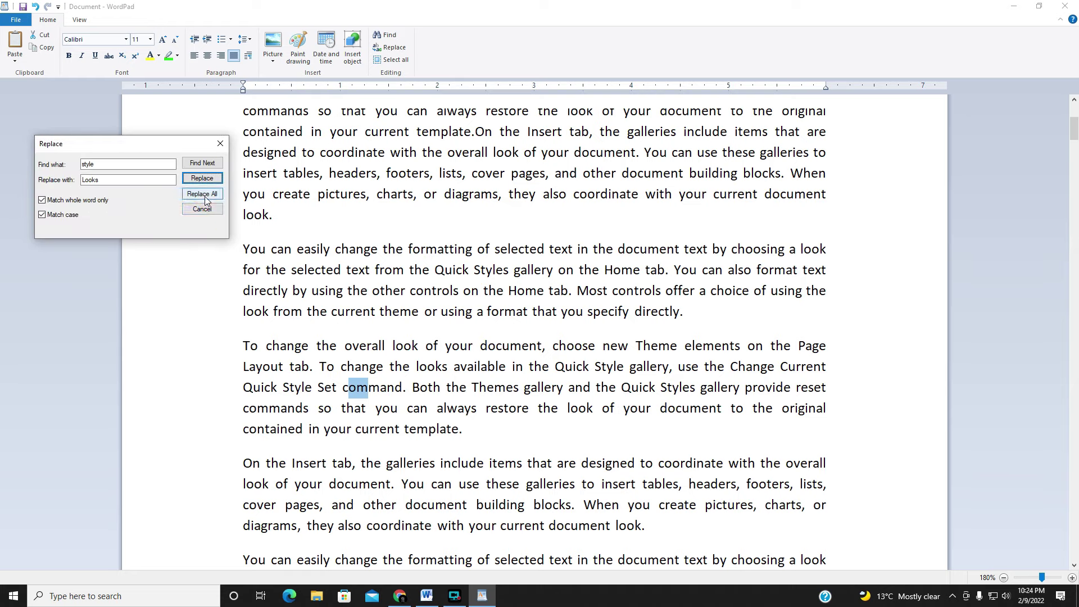
{"action": "left_click", "coordinate": [206, 201]}
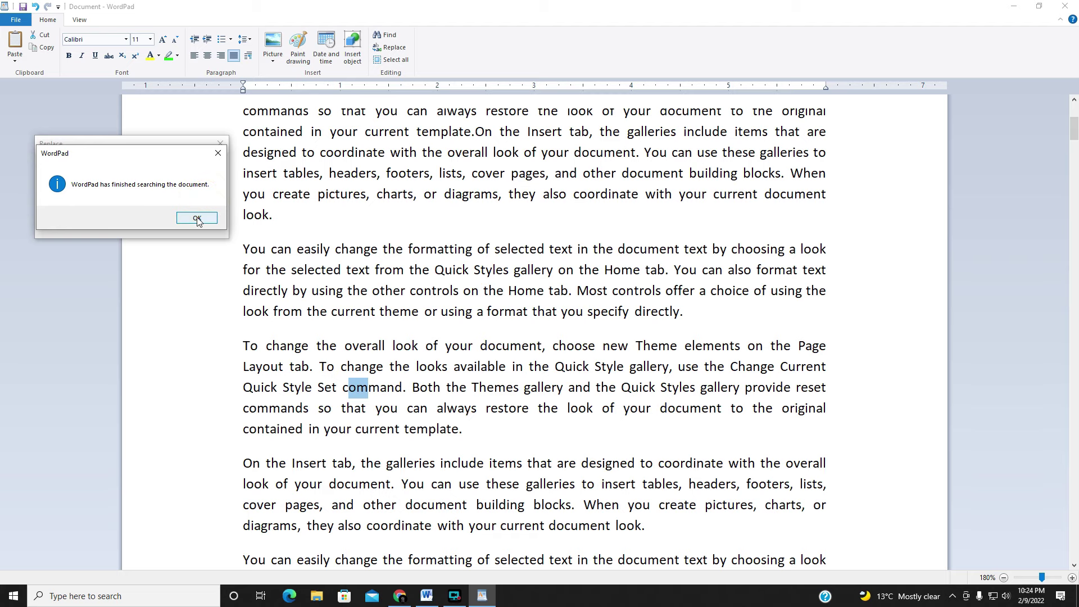
{"action": "left_click", "coordinate": [197, 218]}
Turn off whole-word and case matching, replace every "style" with "Looks" and close the Replace dialog.
{"action": "left_click", "coordinate": [91, 201]}
{"action": "left_click", "coordinate": [65, 214]}
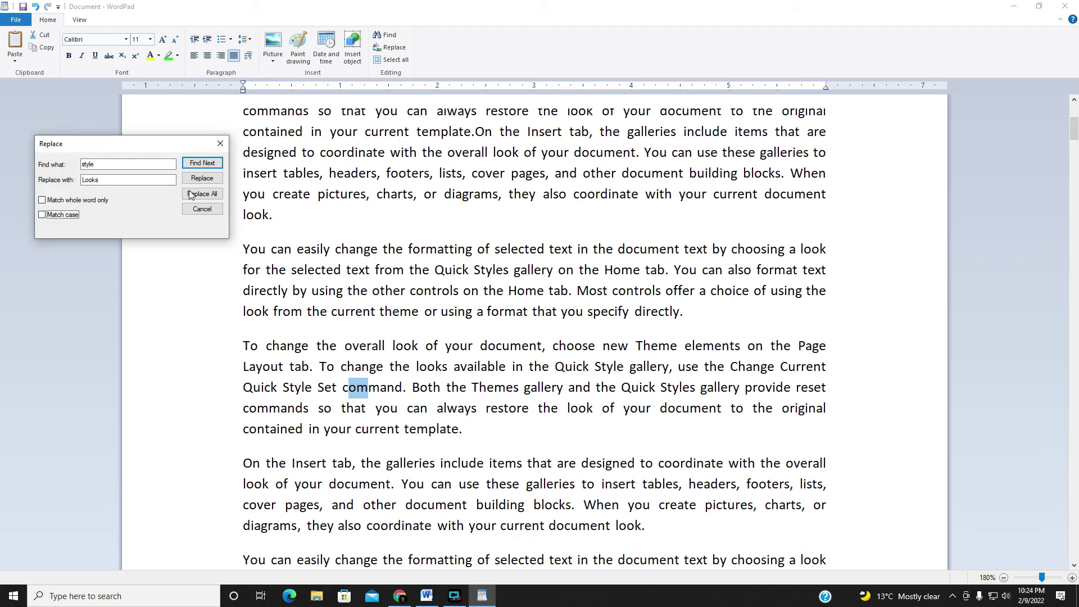
{"action": "left_click", "coordinate": [193, 193]}
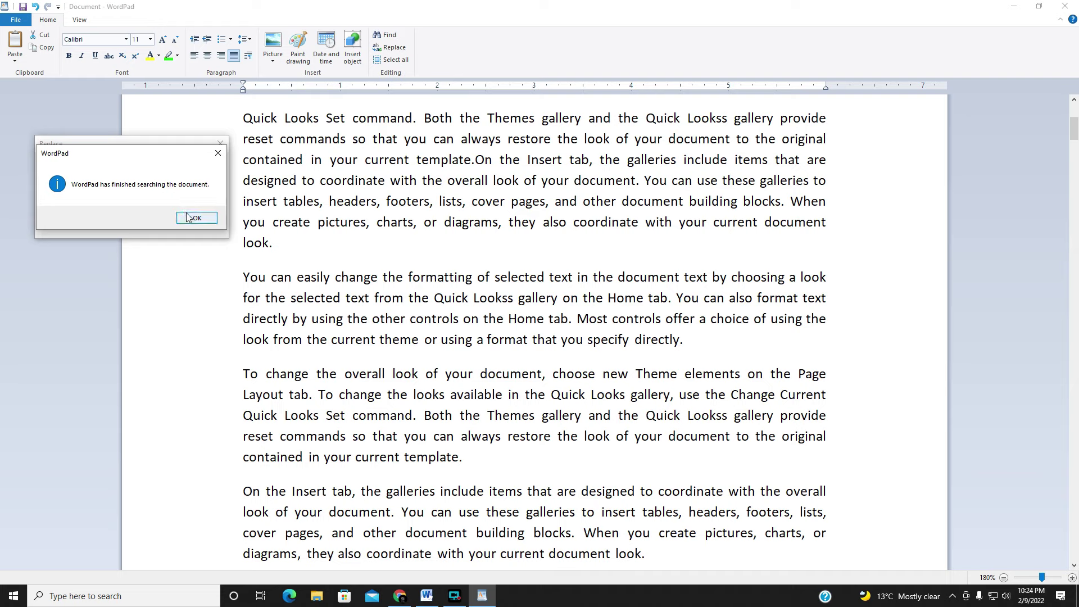
{"action": "left_click", "coordinate": [191, 217]}
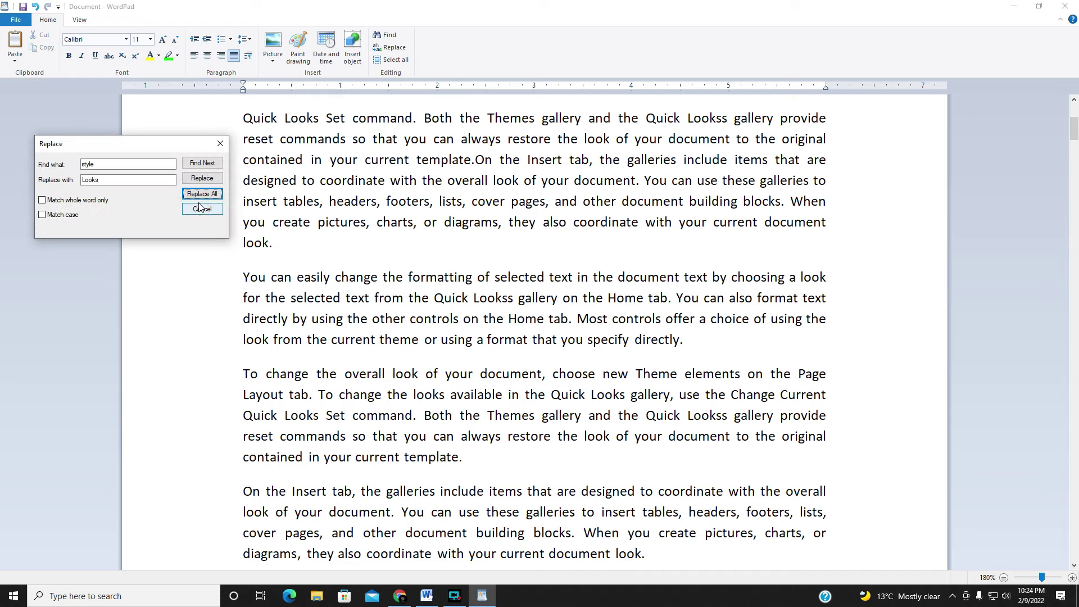
{"action": "left_click", "coordinate": [220, 143]}
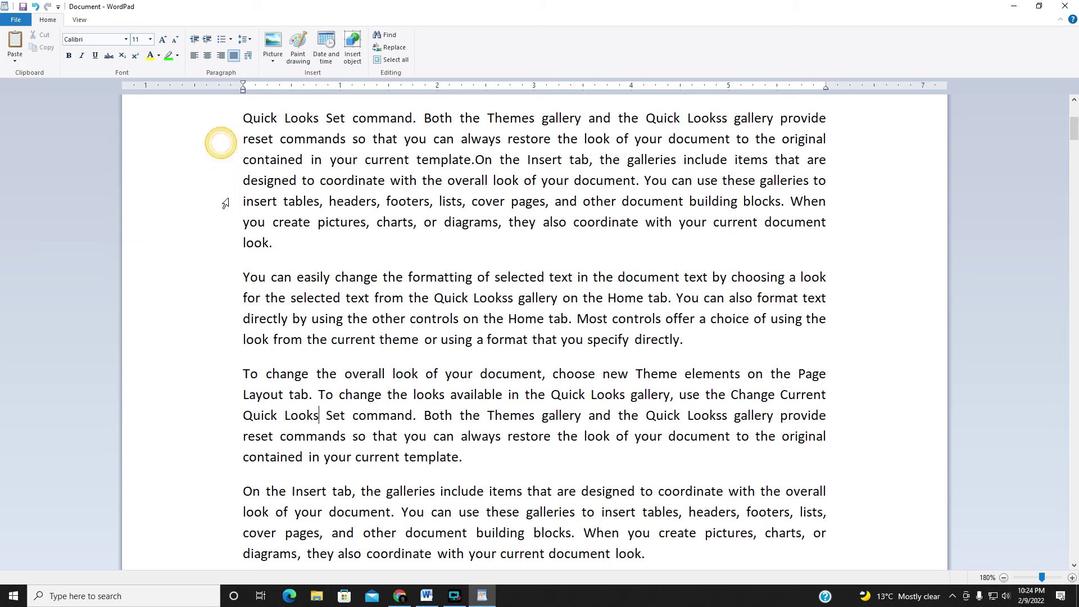
Look over the replaced text, and select the whole document and clear the selection again.
{"action": "scroll", "coordinate": [503, 297], "scroll_direction": "down", "scroll_amount": 1}
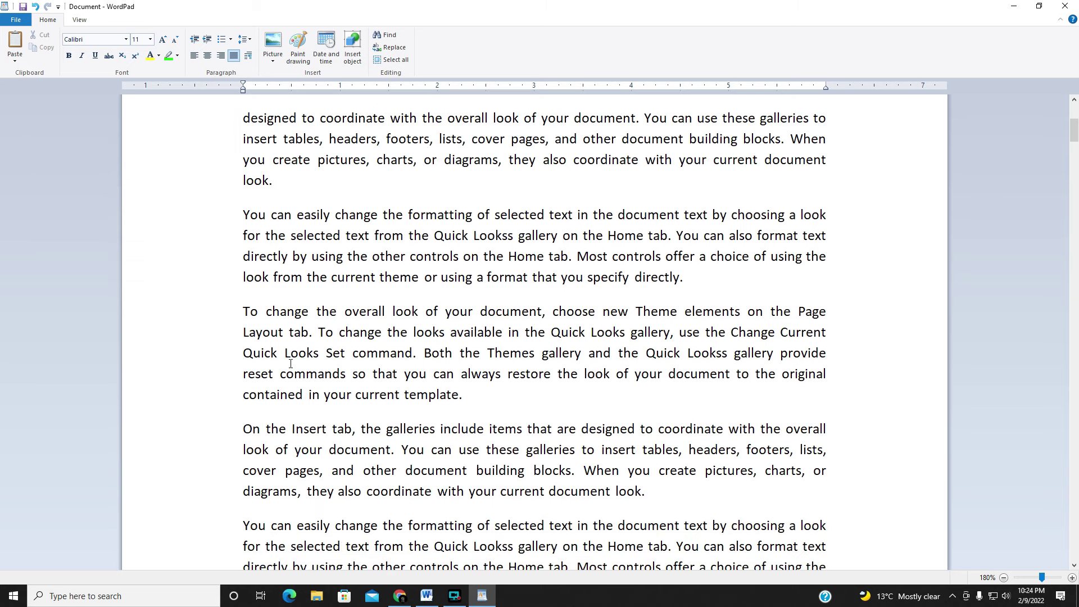
{"action": "left_click", "coordinate": [293, 360]}
{"action": "left_click", "coordinate": [357, 374]}
{"action": "scroll", "coordinate": [598, 407], "scroll_direction": "down", "scroll_amount": 3}
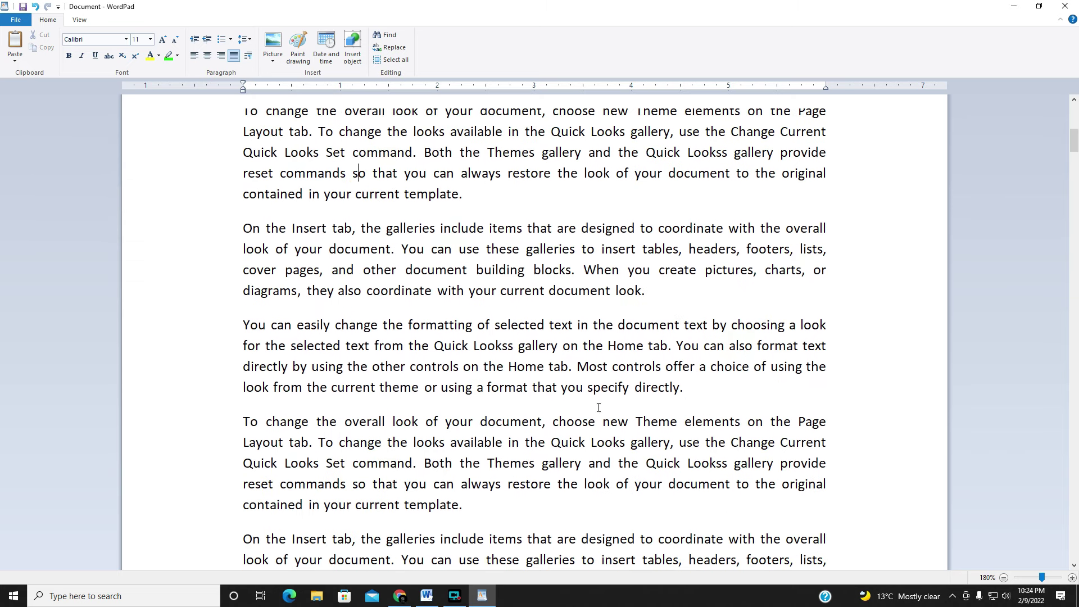
{"action": "left_click", "coordinate": [391, 60]}
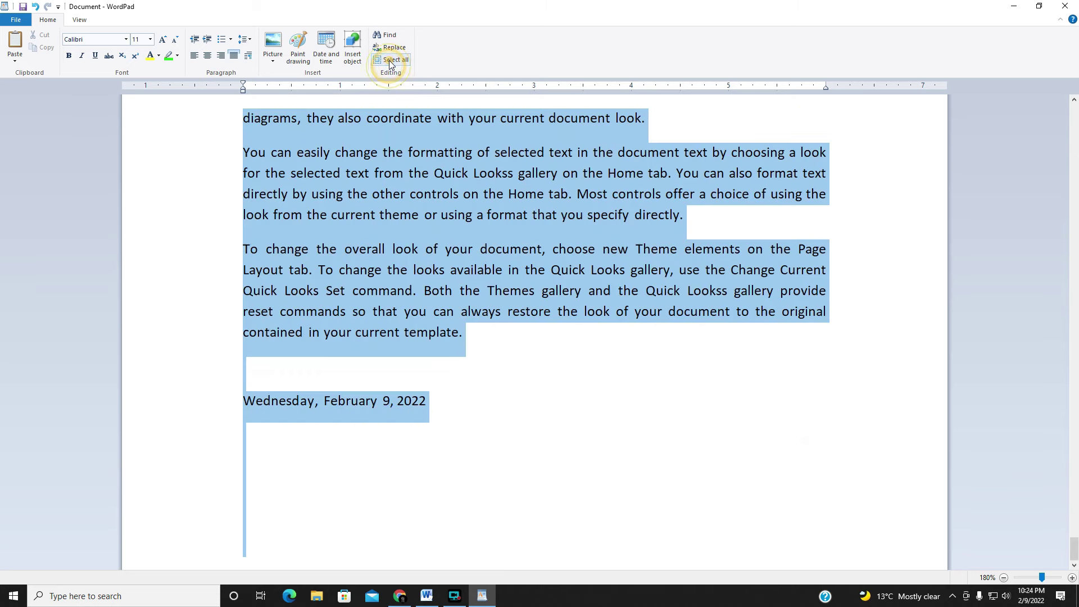
{"action": "left_click", "coordinate": [517, 390]}
{"action": "scroll", "coordinate": [517, 387], "scroll_direction": "up", "scroll_amount": 3}
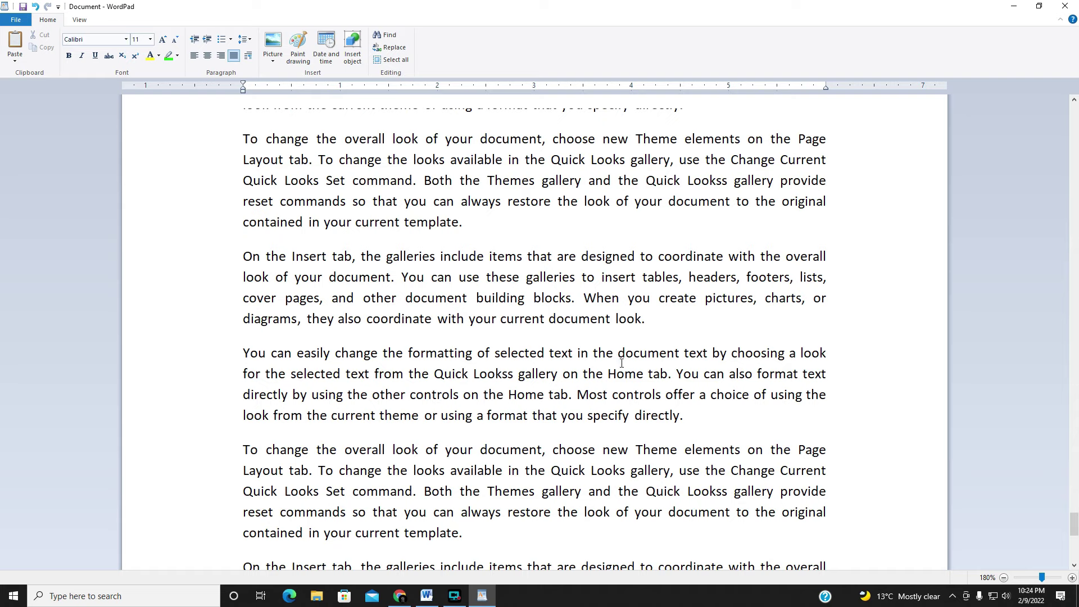
Zoom the document out to 150% and back in to 230%.
{"action": "left_click", "coordinate": [80, 21]}
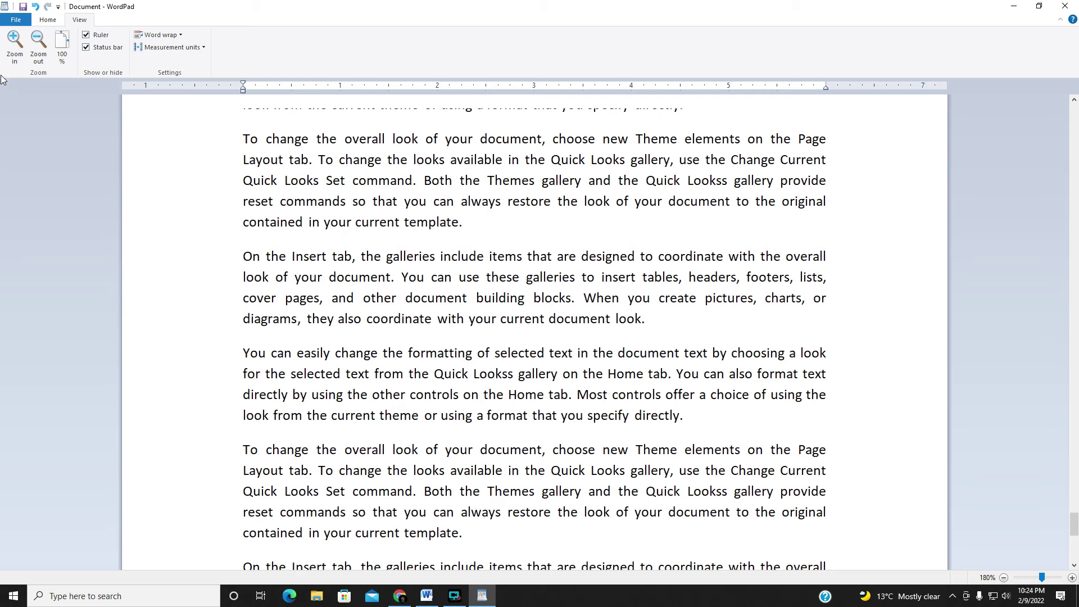
{"action": "left_click", "coordinate": [31, 47]}
{"action": "left_click", "coordinate": [31, 48]}
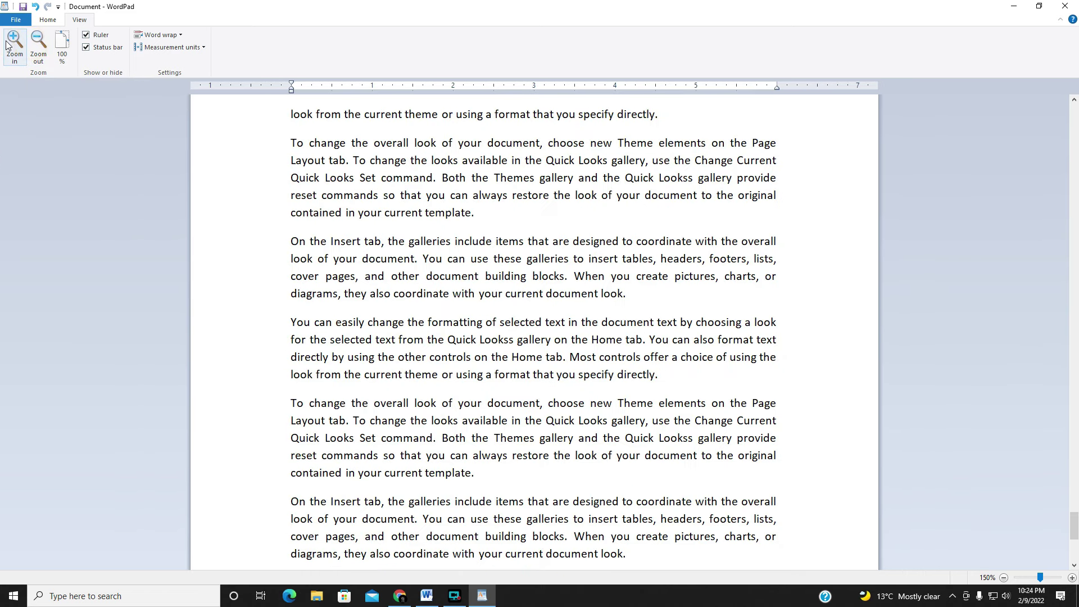
{"action": "left_click", "coordinate": [8, 44]}
{"action": "left_click", "coordinate": [7, 45]}
{"action": "left_click", "coordinate": [8, 45]}
{"action": "left_click", "coordinate": [8, 45]}
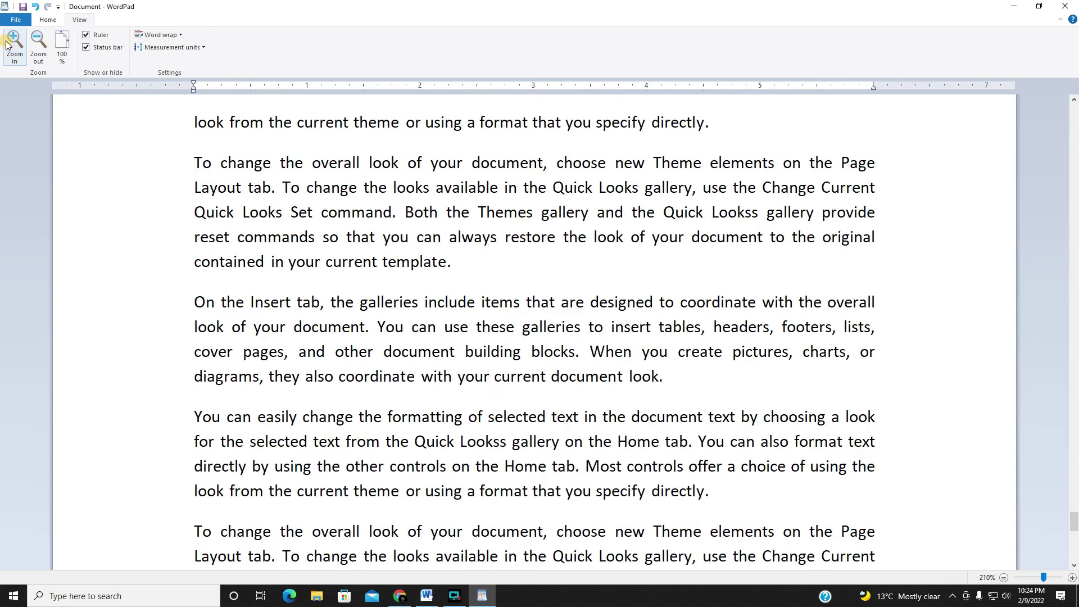
{"action": "left_click", "coordinate": [9, 44]}
Zoom the document out stepwise to 190% and reset the view to 100%.
{"action": "left_click", "coordinate": [37, 41]}
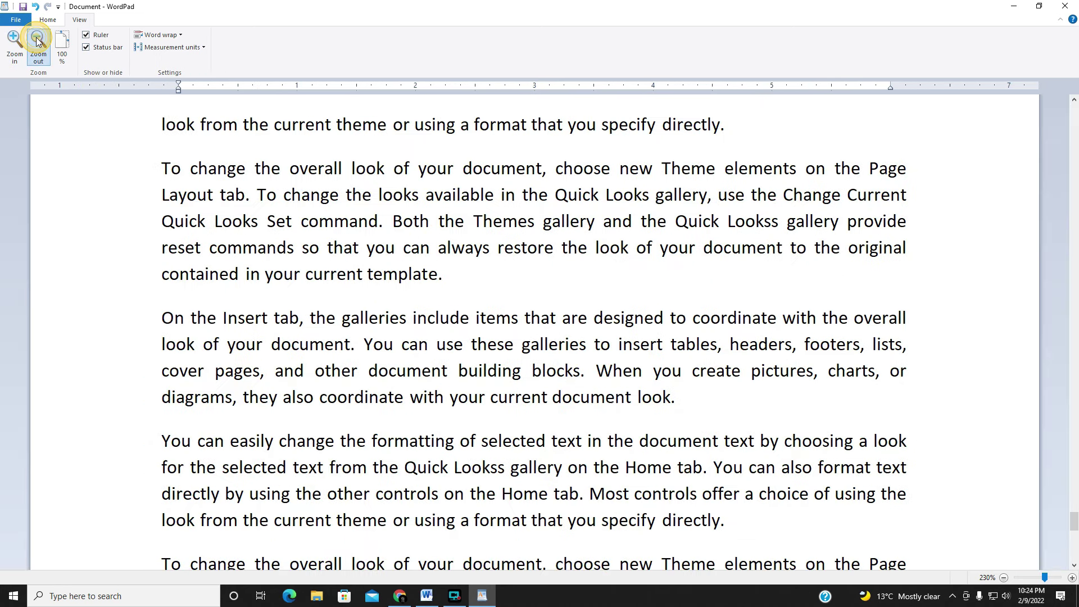
{"action": "left_click", "coordinate": [37, 41]}
{"action": "left_click", "coordinate": [37, 40]}
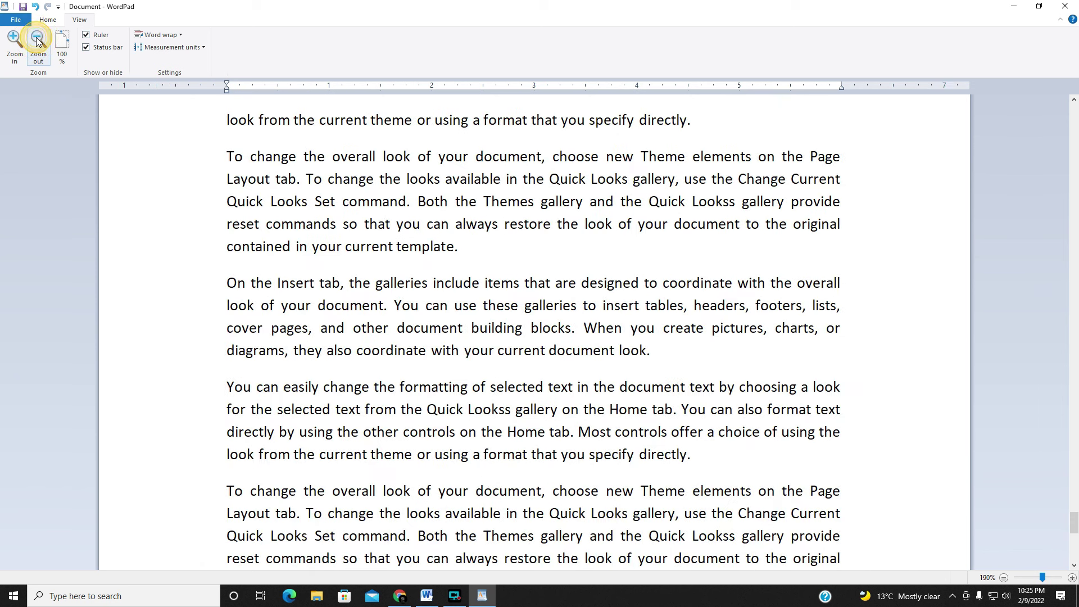
{"action": "left_click", "coordinate": [69, 49]}
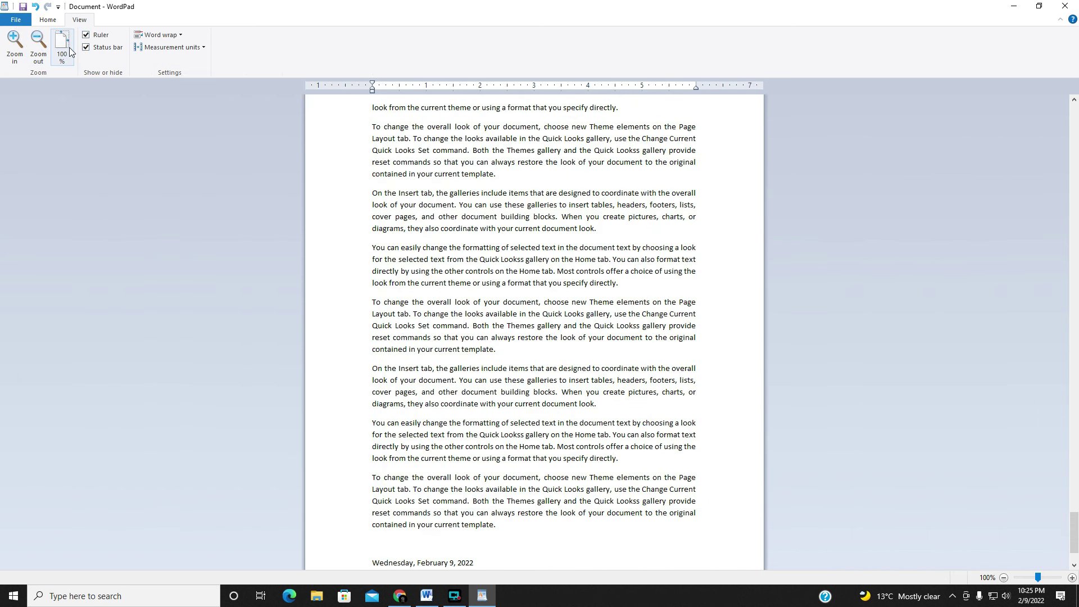
Hide and show the ruler again, and do the same with the status bar.
{"action": "left_click", "coordinate": [100, 36]}
{"action": "left_click", "coordinate": [100, 36]}
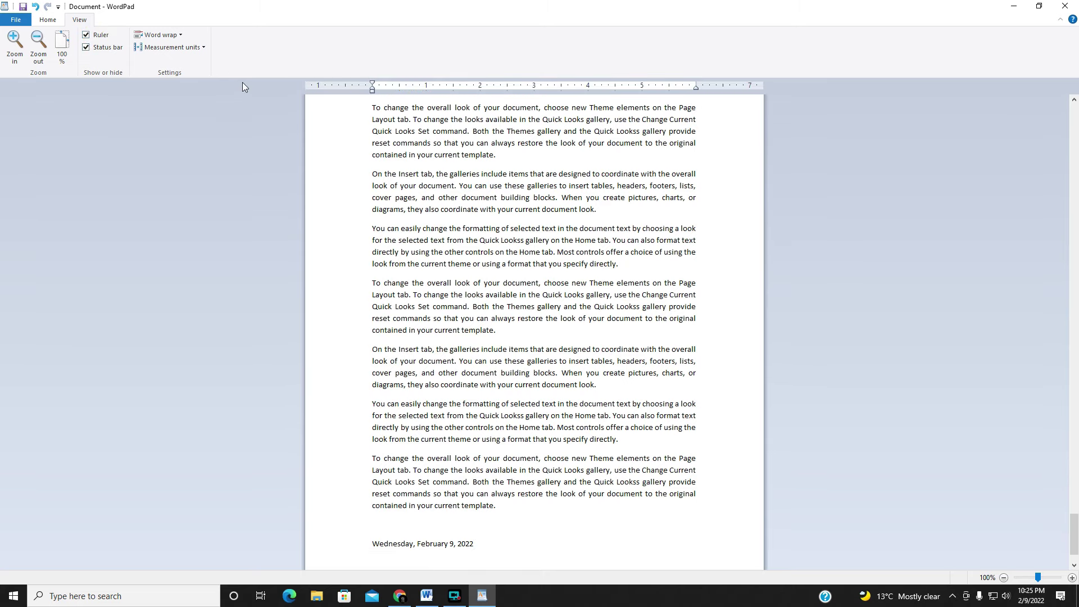
{"action": "left_click", "coordinate": [100, 47]}
{"action": "left_click", "coordinate": [100, 47]}
Zoom the document to 236%, and try wrapping the text to the window before restoring wrapping to the ruler.
{"action": "left_click_drag", "start_coordinate": [1038, 577], "coordinate": [1046, 579]}
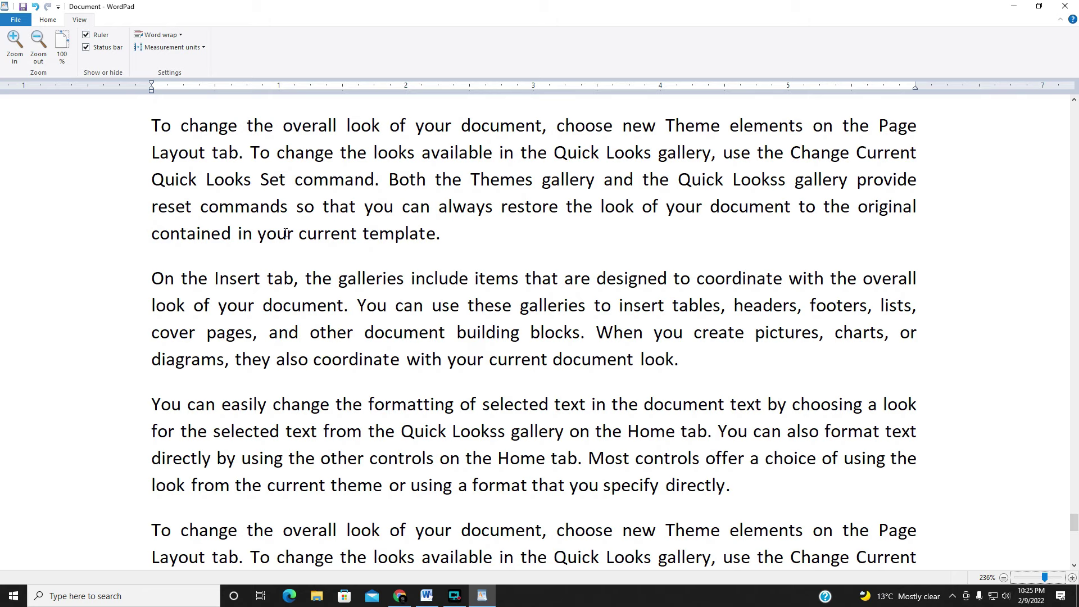
{"action": "left_click", "coordinate": [160, 34]}
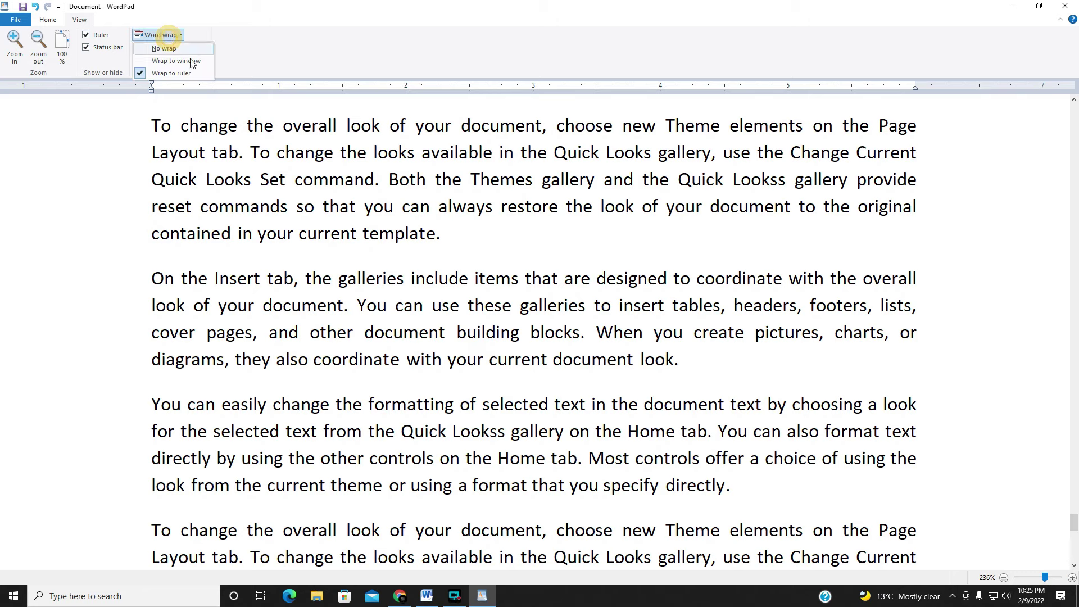
{"action": "left_click", "coordinate": [194, 63]}
{"action": "left_click", "coordinate": [159, 35]}
{"action": "left_click", "coordinate": [182, 74]}
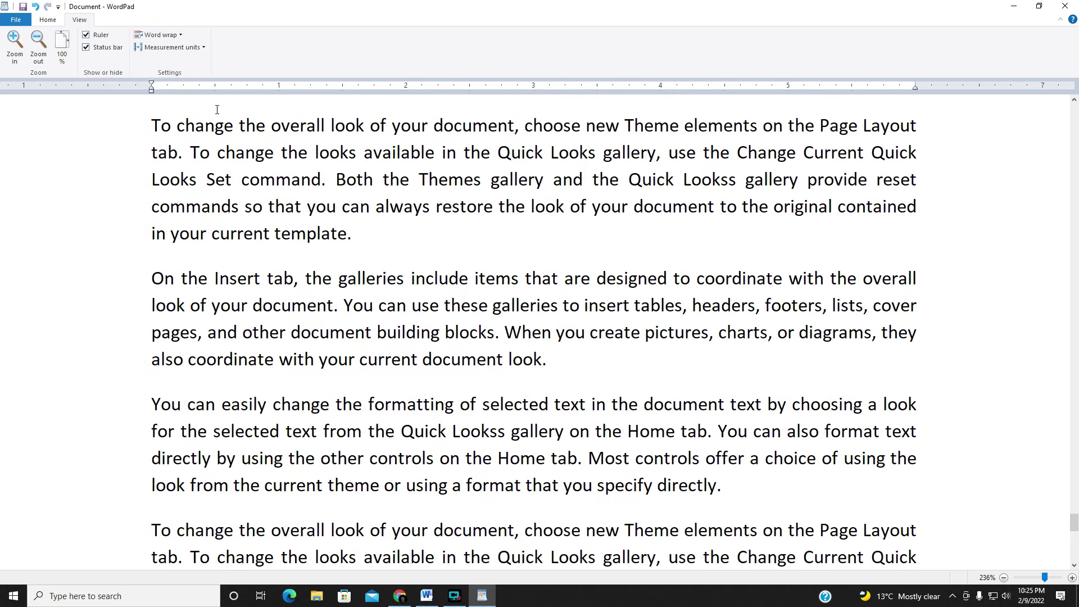
Try centimeters and points as the ruler's measurement units and set them back to inches.
{"action": "left_click", "coordinate": [186, 52]}
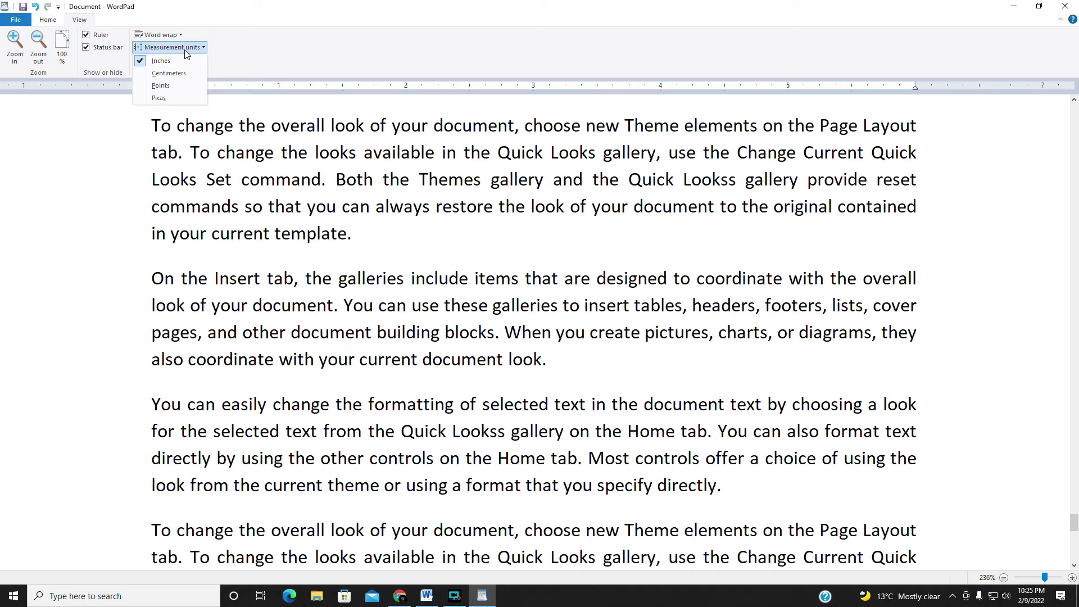
{"action": "left_click", "coordinate": [193, 73]}
{"action": "left_click", "coordinate": [197, 50]}
{"action": "left_click", "coordinate": [178, 86]}
{"action": "left_click", "coordinate": [185, 46]}
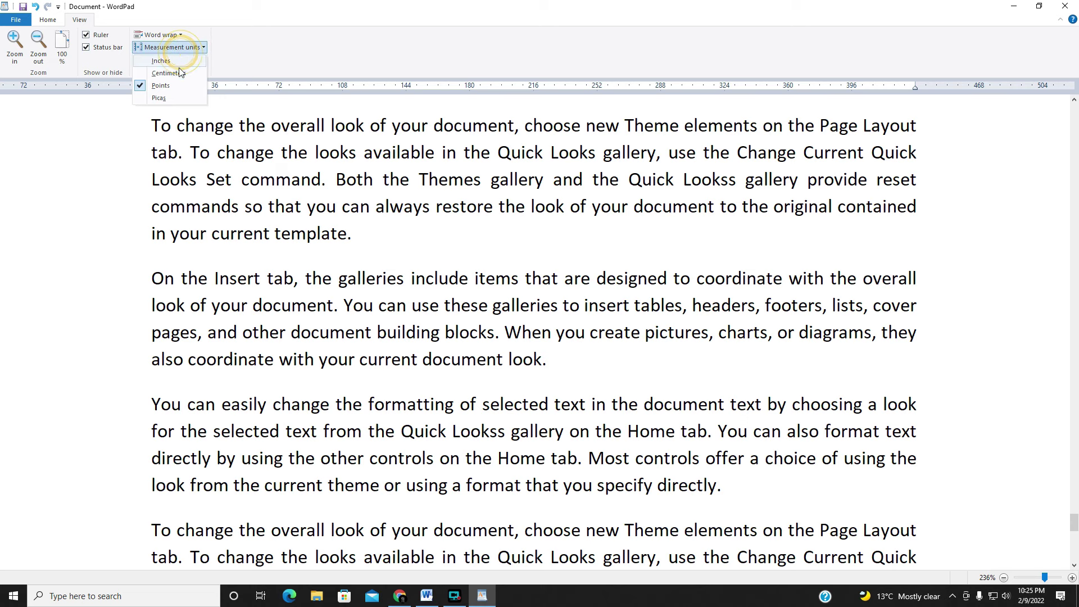
{"action": "left_click", "coordinate": [161, 61]}
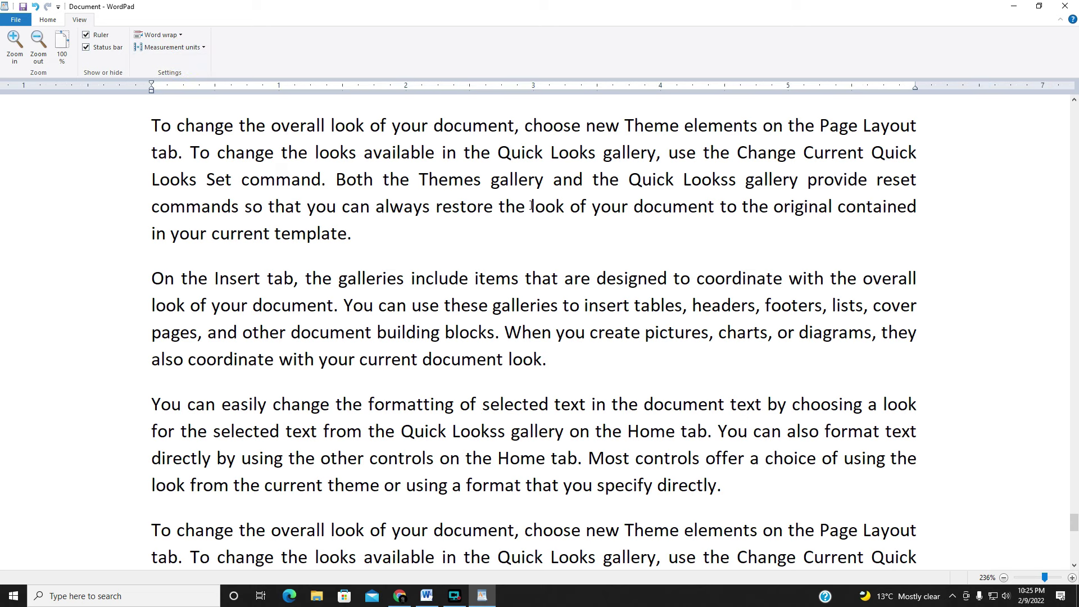
Zoom the document out to 186% and view the date line at its end.
{"action": "scroll", "coordinate": [531, 206], "scroll_direction": "down", "scroll_amount": 5}
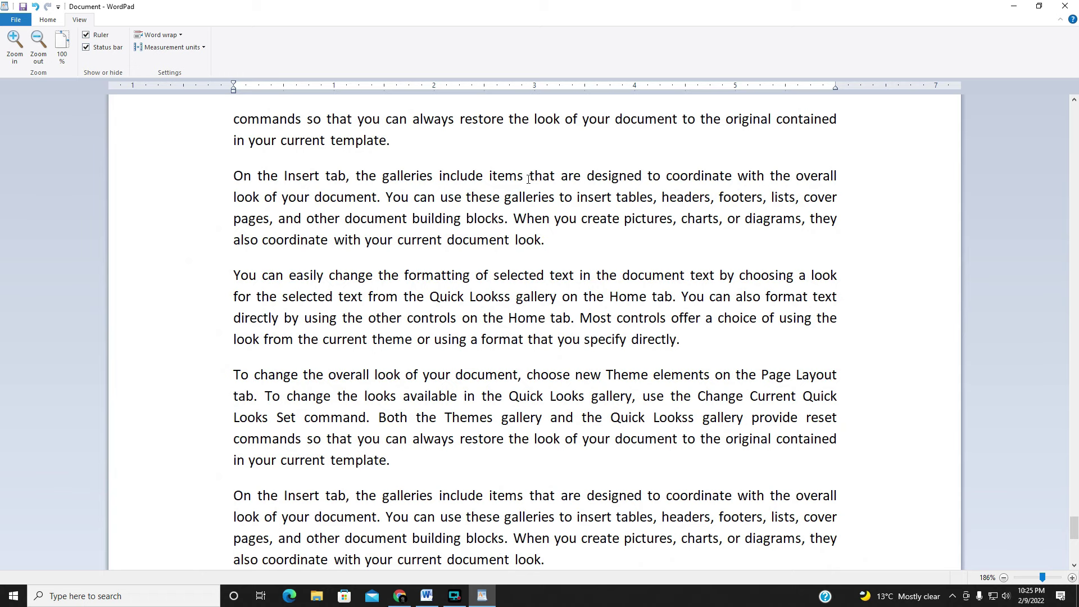
{"action": "scroll", "coordinate": [463, 242], "scroll_direction": "down", "scroll_amount": 7}
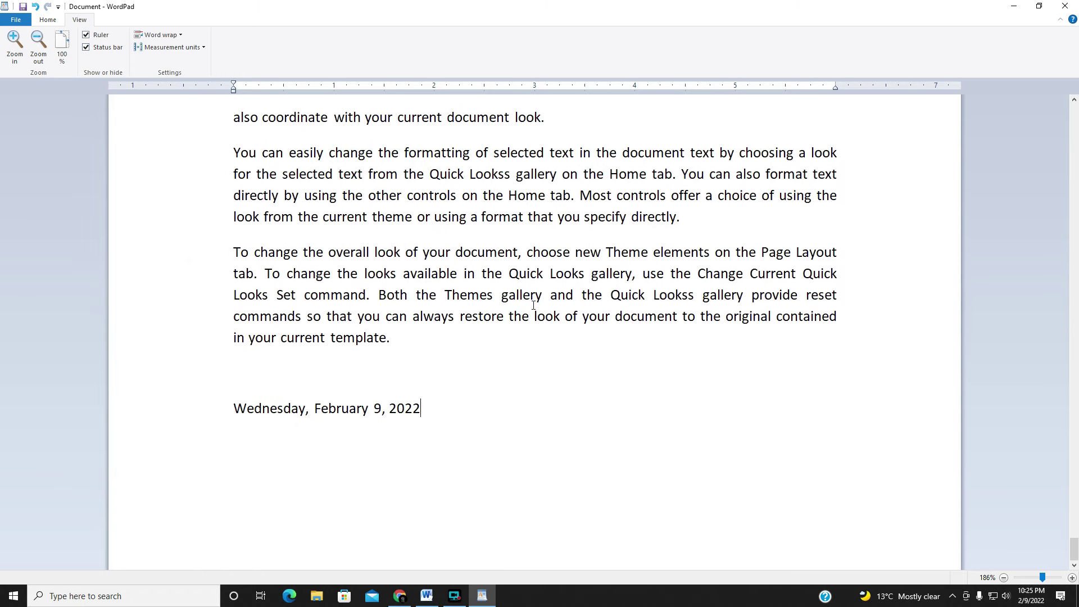